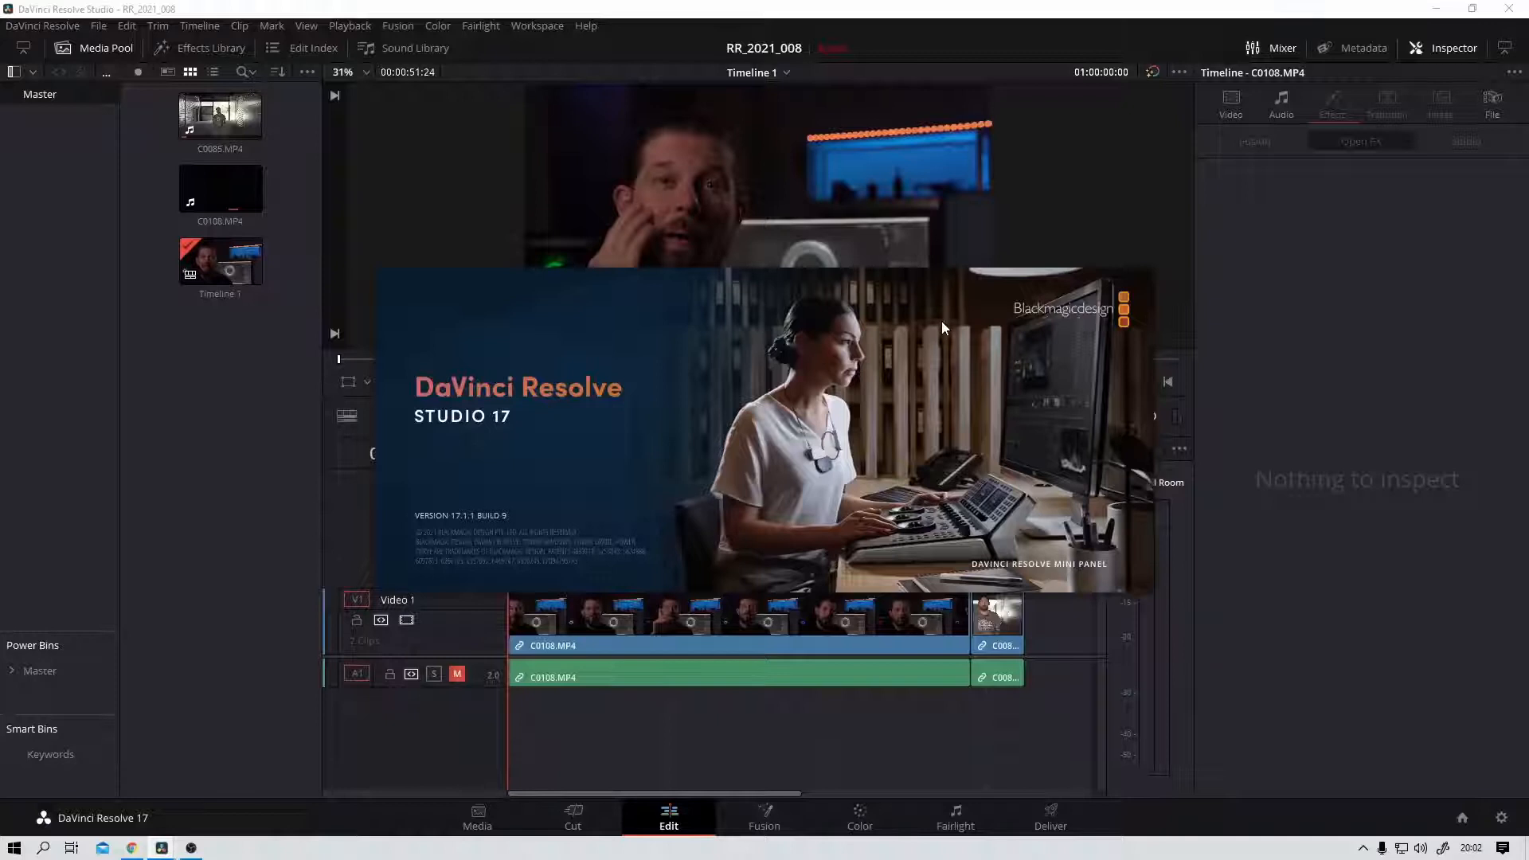
Step: Zoom in on the window and light strip behind the speaker and play the clip to examine the flicker
click(941, 327)
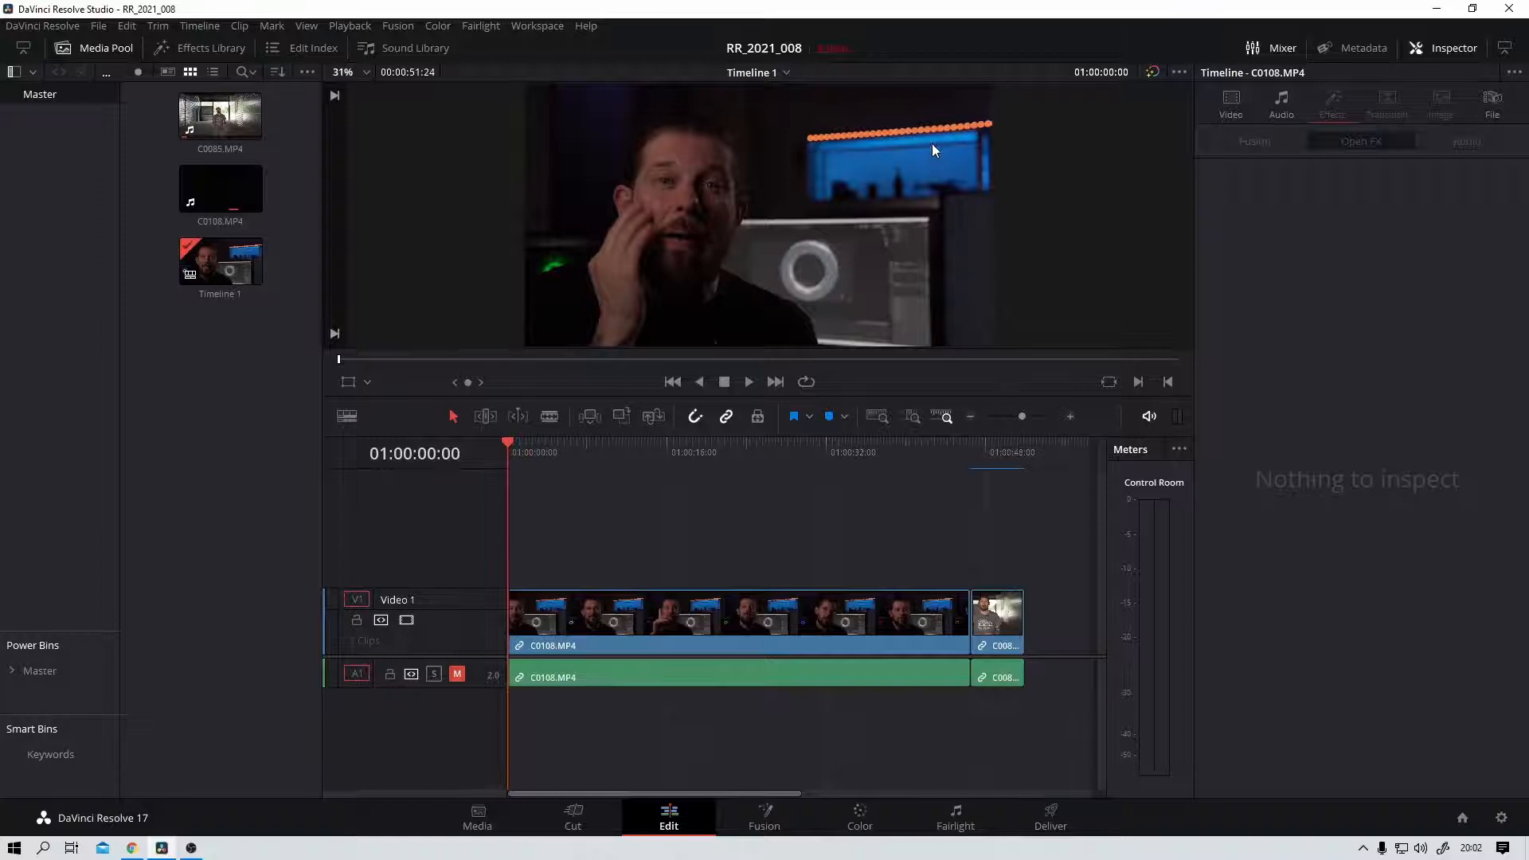
scroll(932, 144, up, 5)
drag(1053, 119, 795, 245)
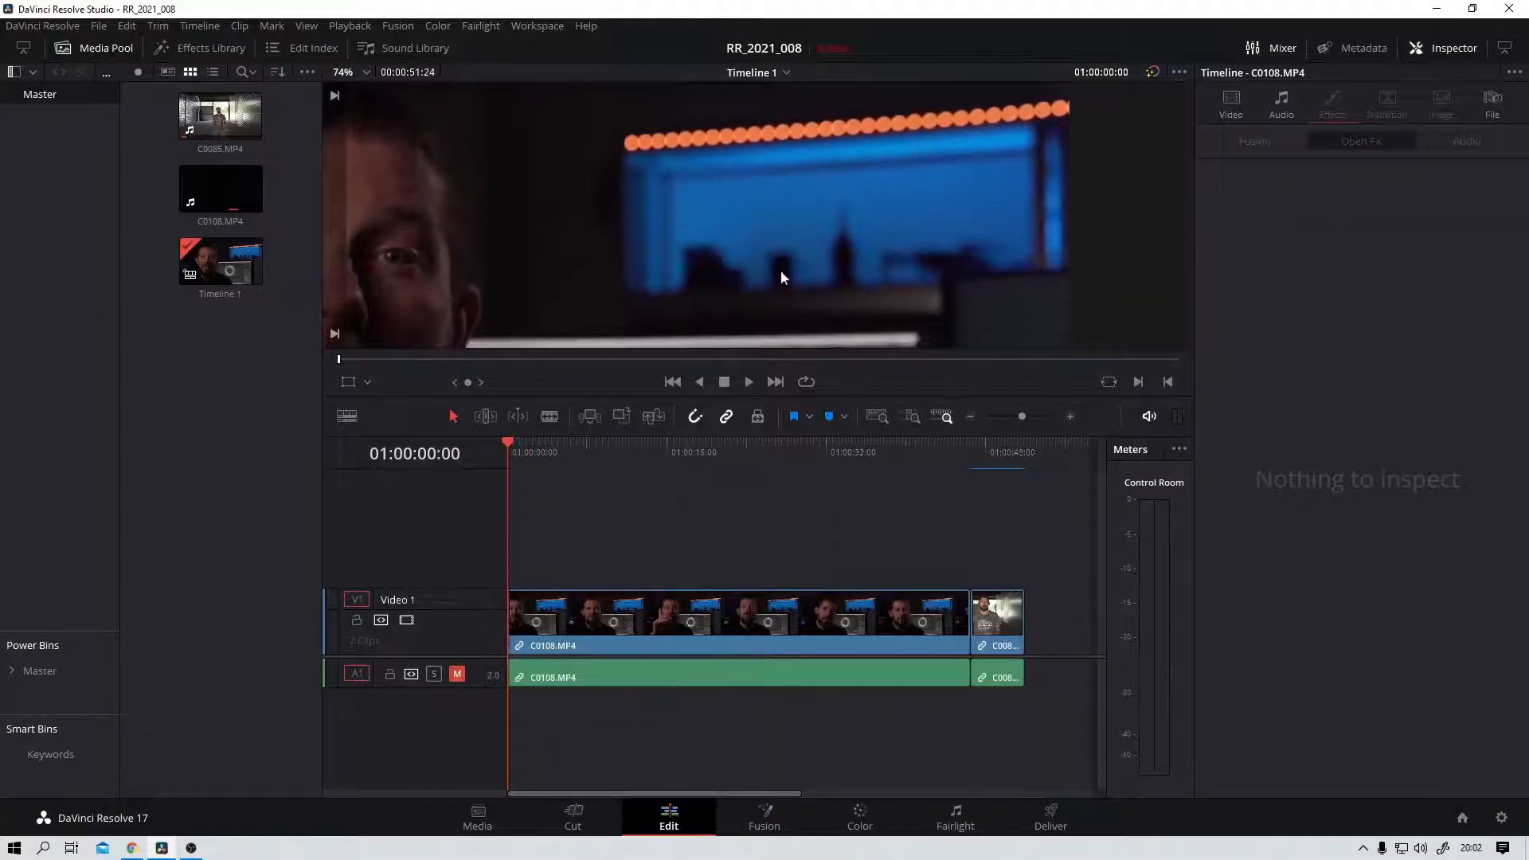
click(750, 382)
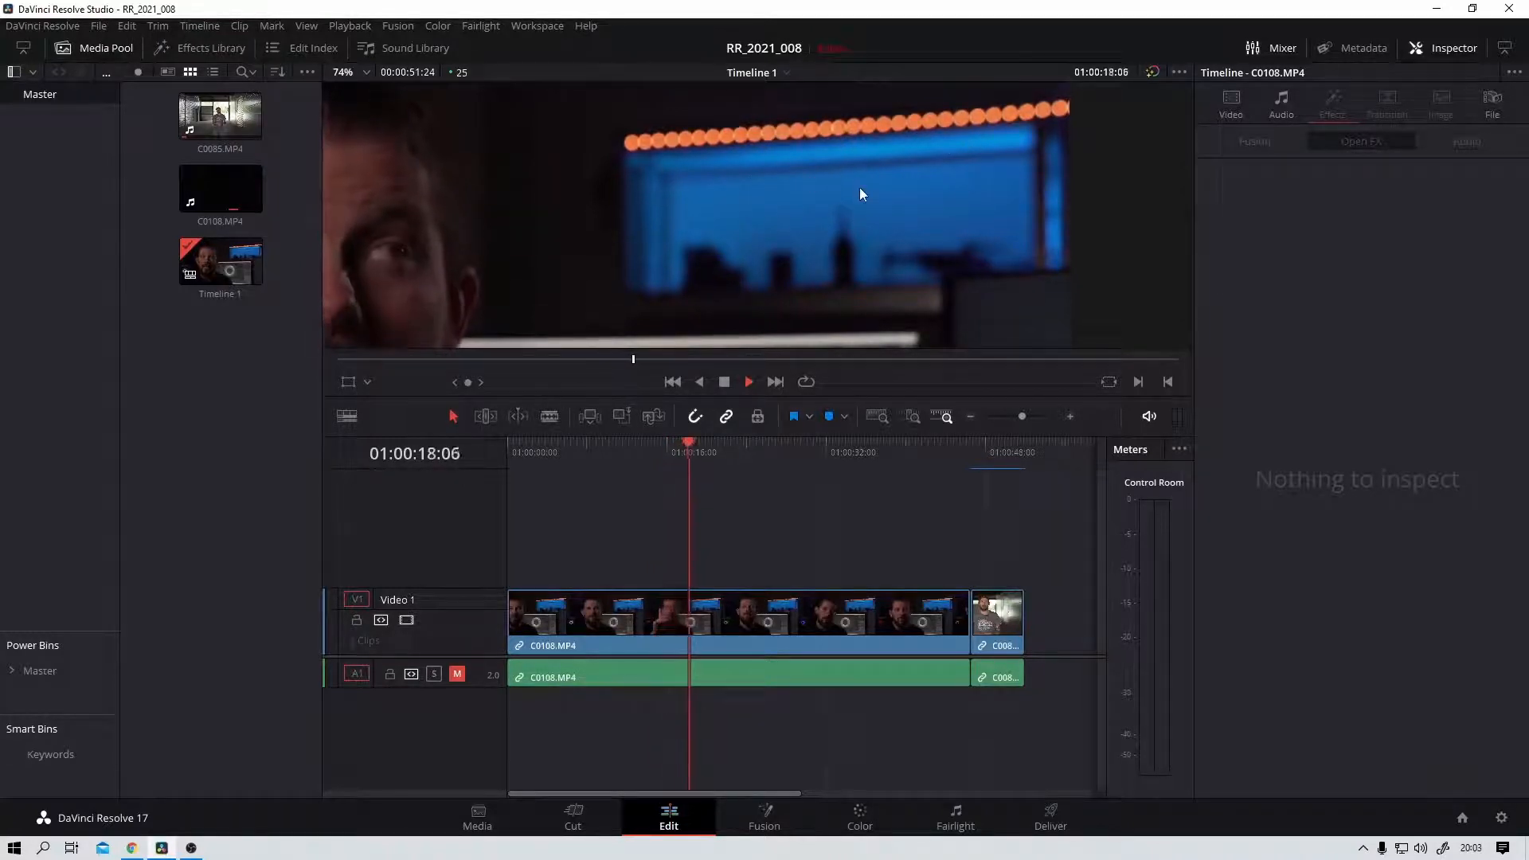
click(724, 383)
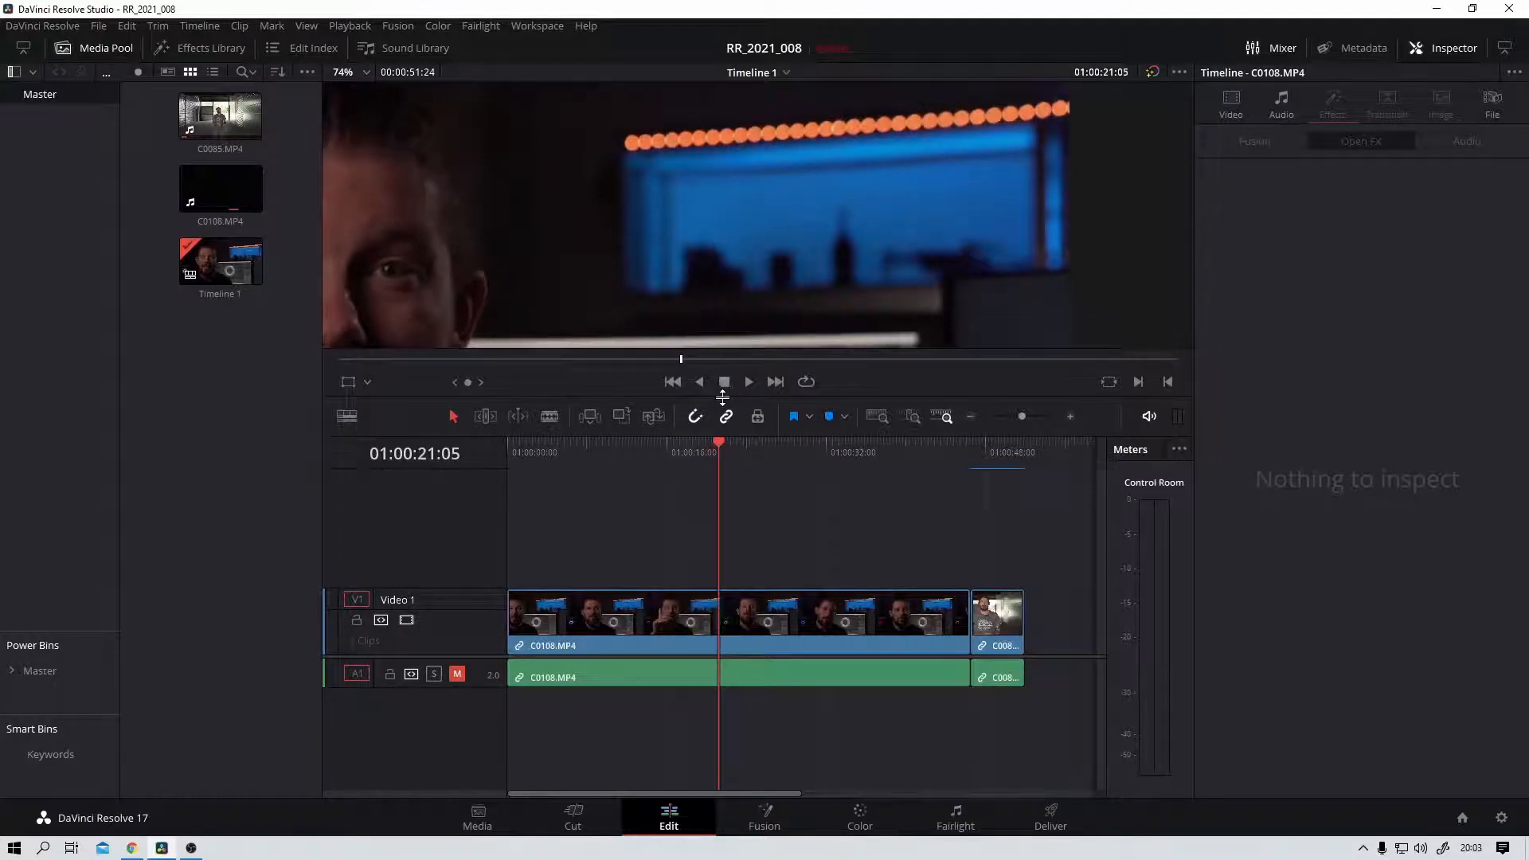
Step: Apply the Deflicker filter to the C0108.MP4 clip and play it back from the start of the timeline
click(216, 47)
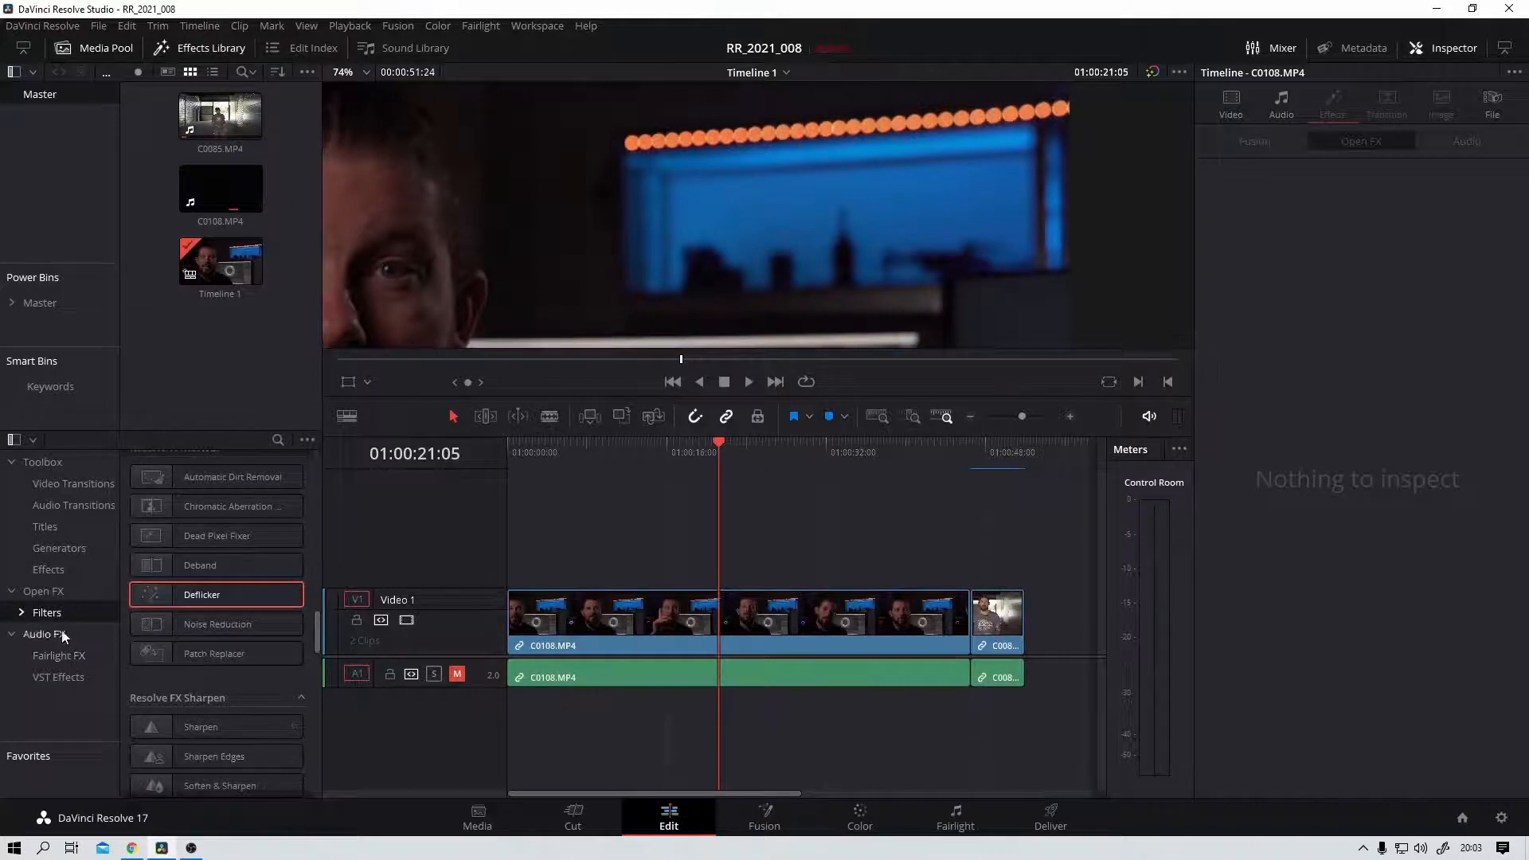
drag(198, 604, 769, 621)
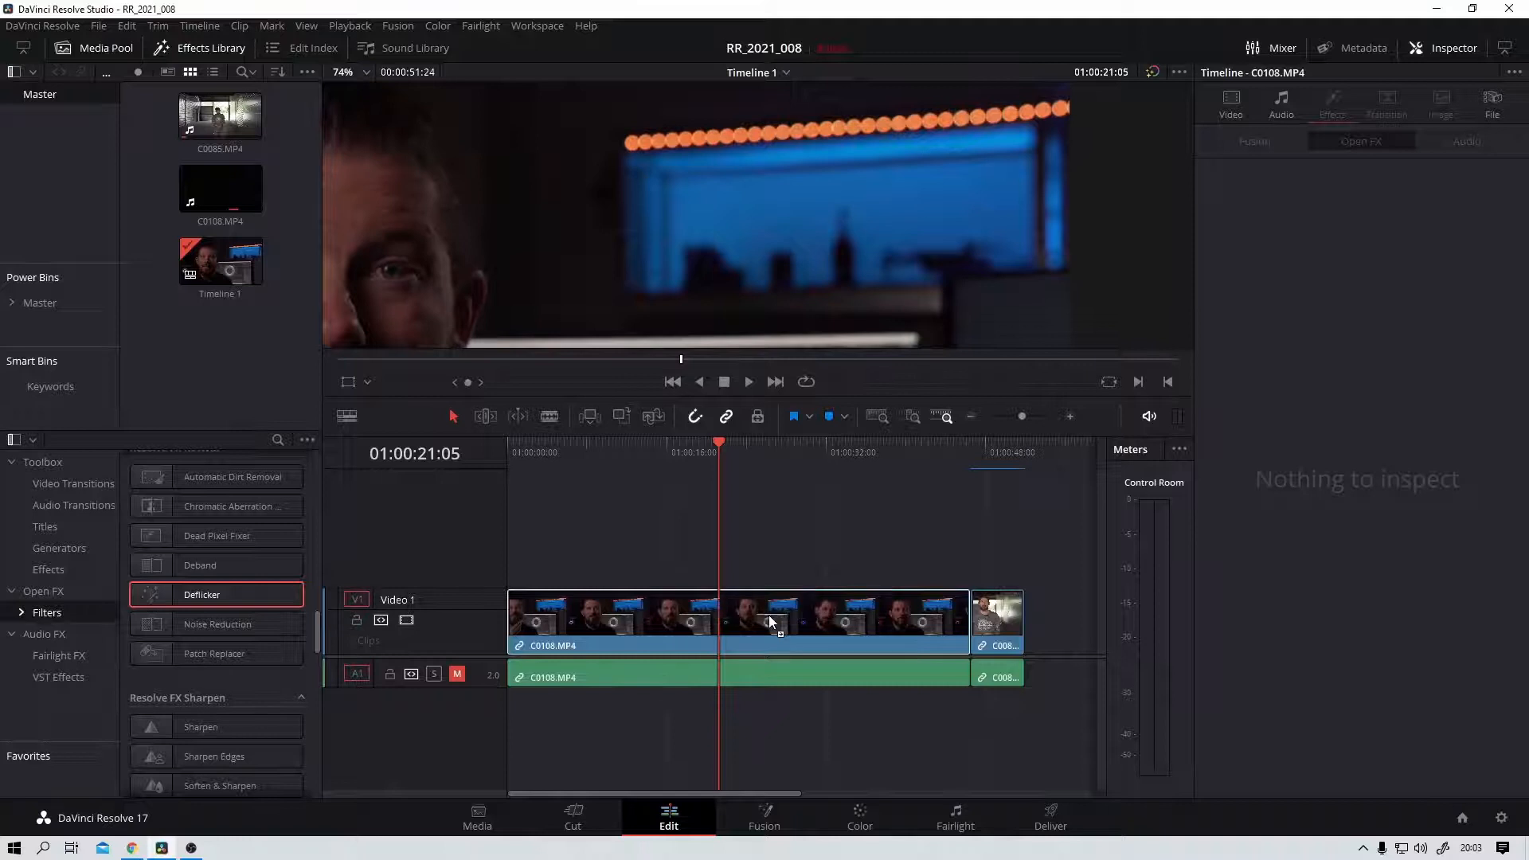
click(715, 441)
drag(714, 441, 471, 457)
click(747, 383)
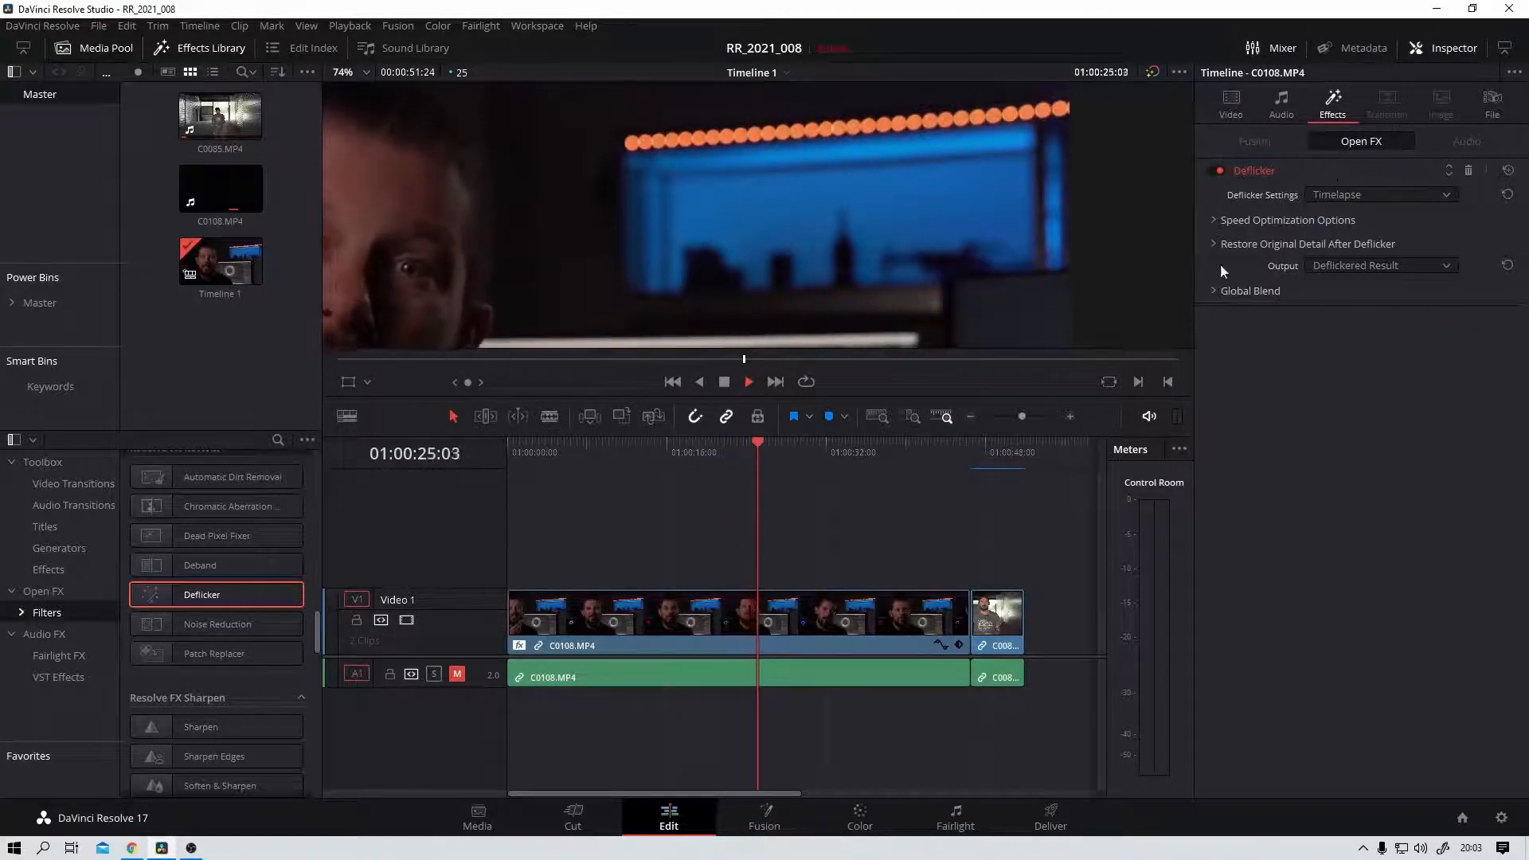
click(726, 384)
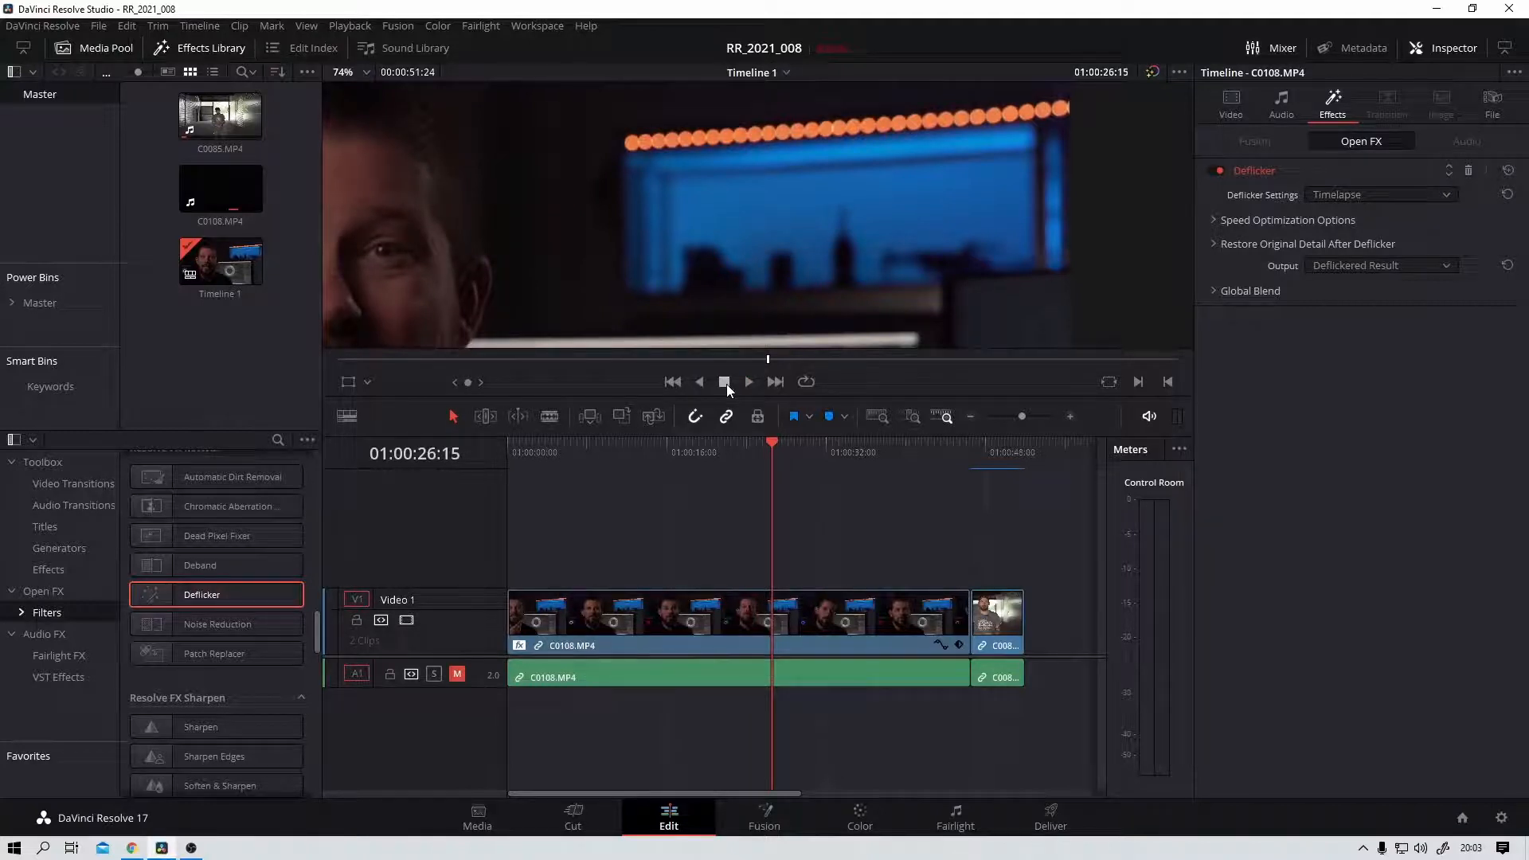
Step: Switch to the browser to view the RE:Vision Effects DEFlicker pricing, and return to DaVinci Resolve
key(alt+Tab)
key(alt+Tab)
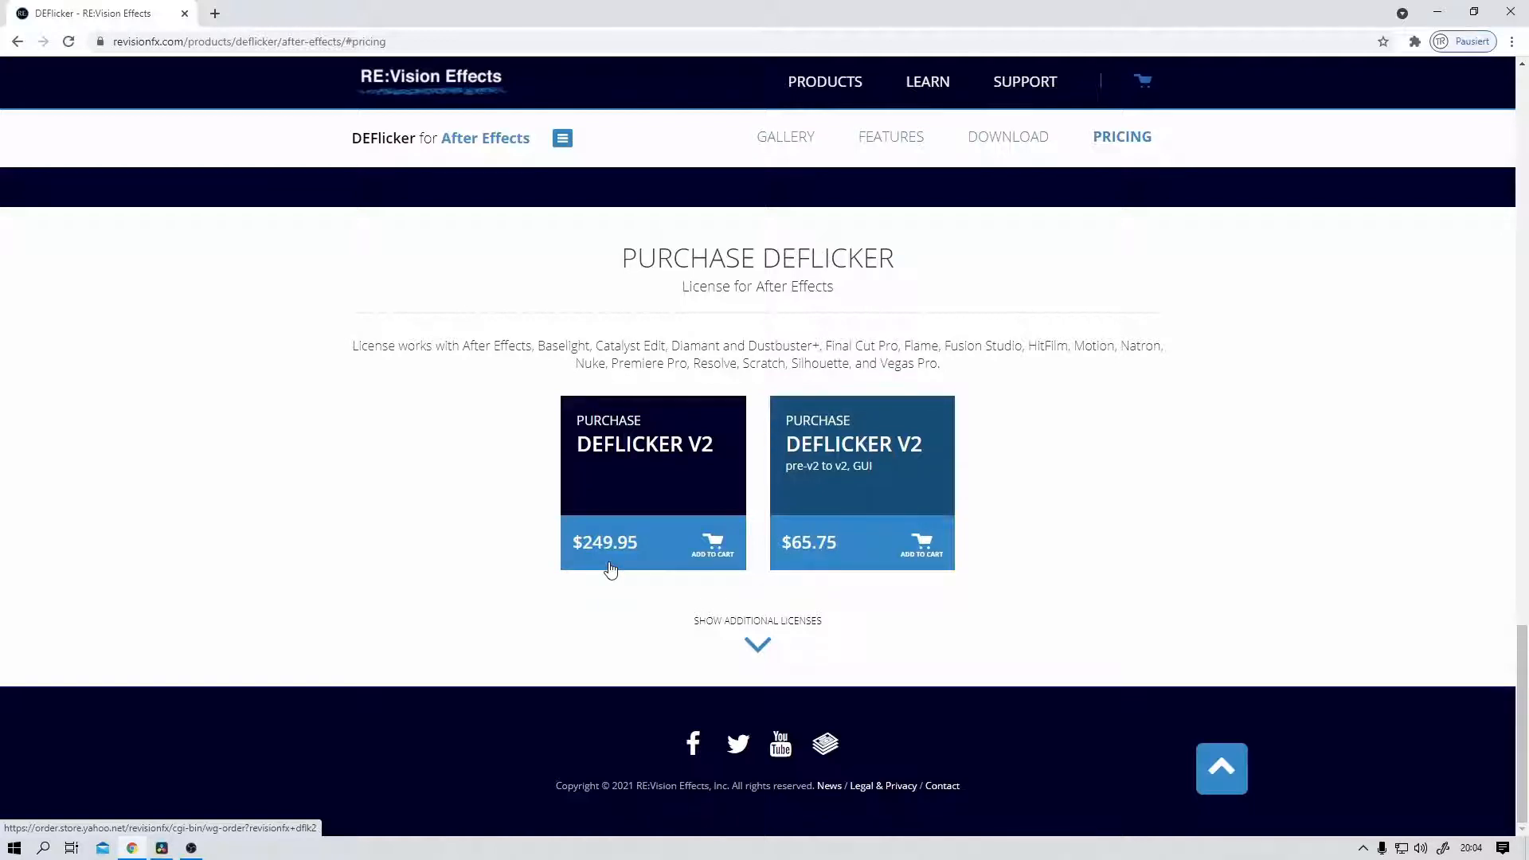
key(alt+Tab)
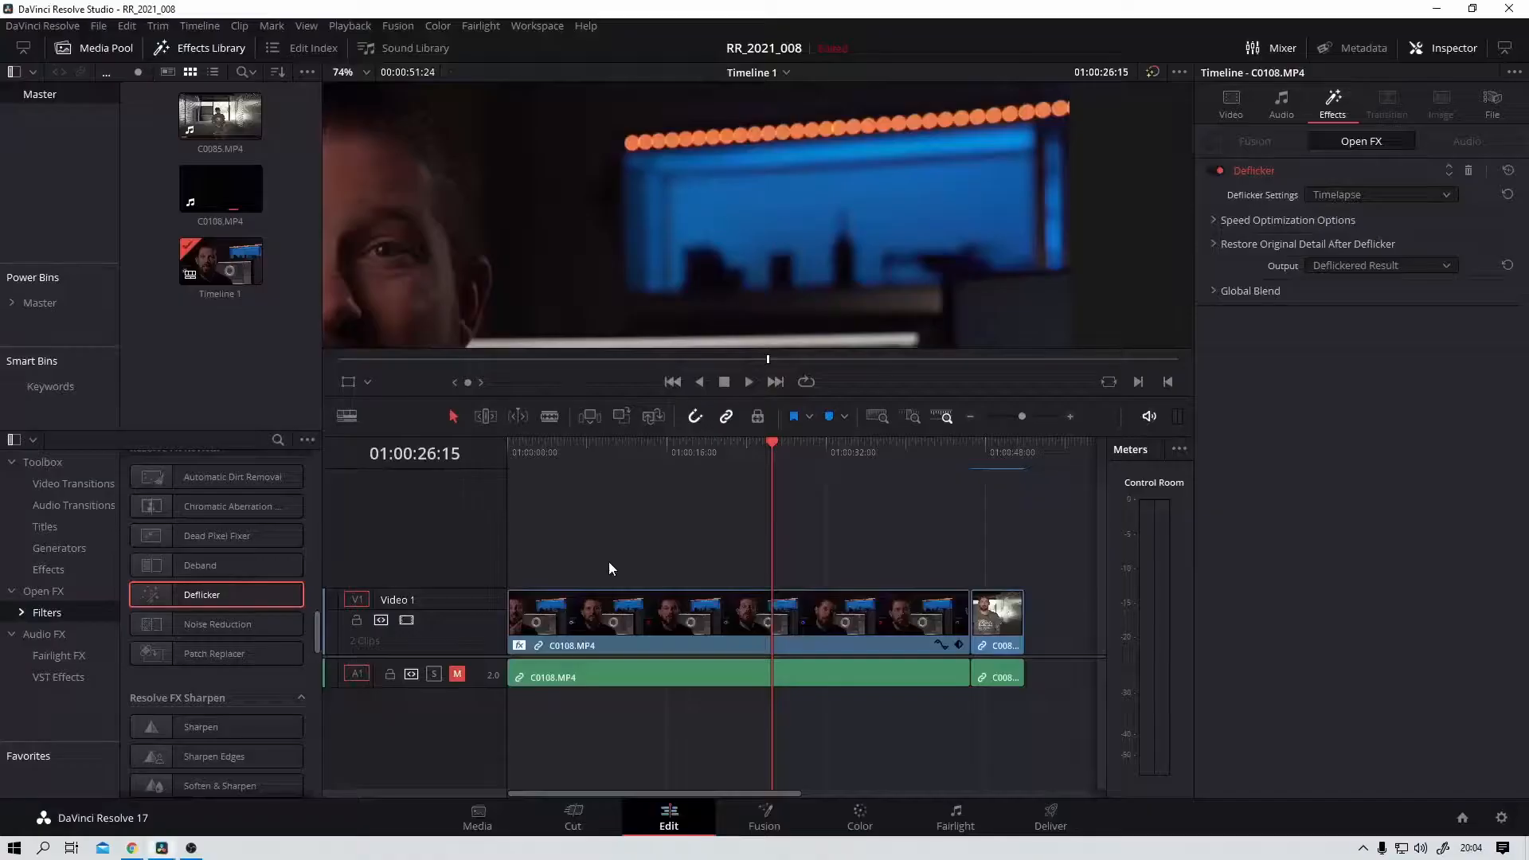
Step: Fit the picture to the viewer and open the C0085.MP4 clip for grading on the Color page at 01:00:49:12
click(359, 75)
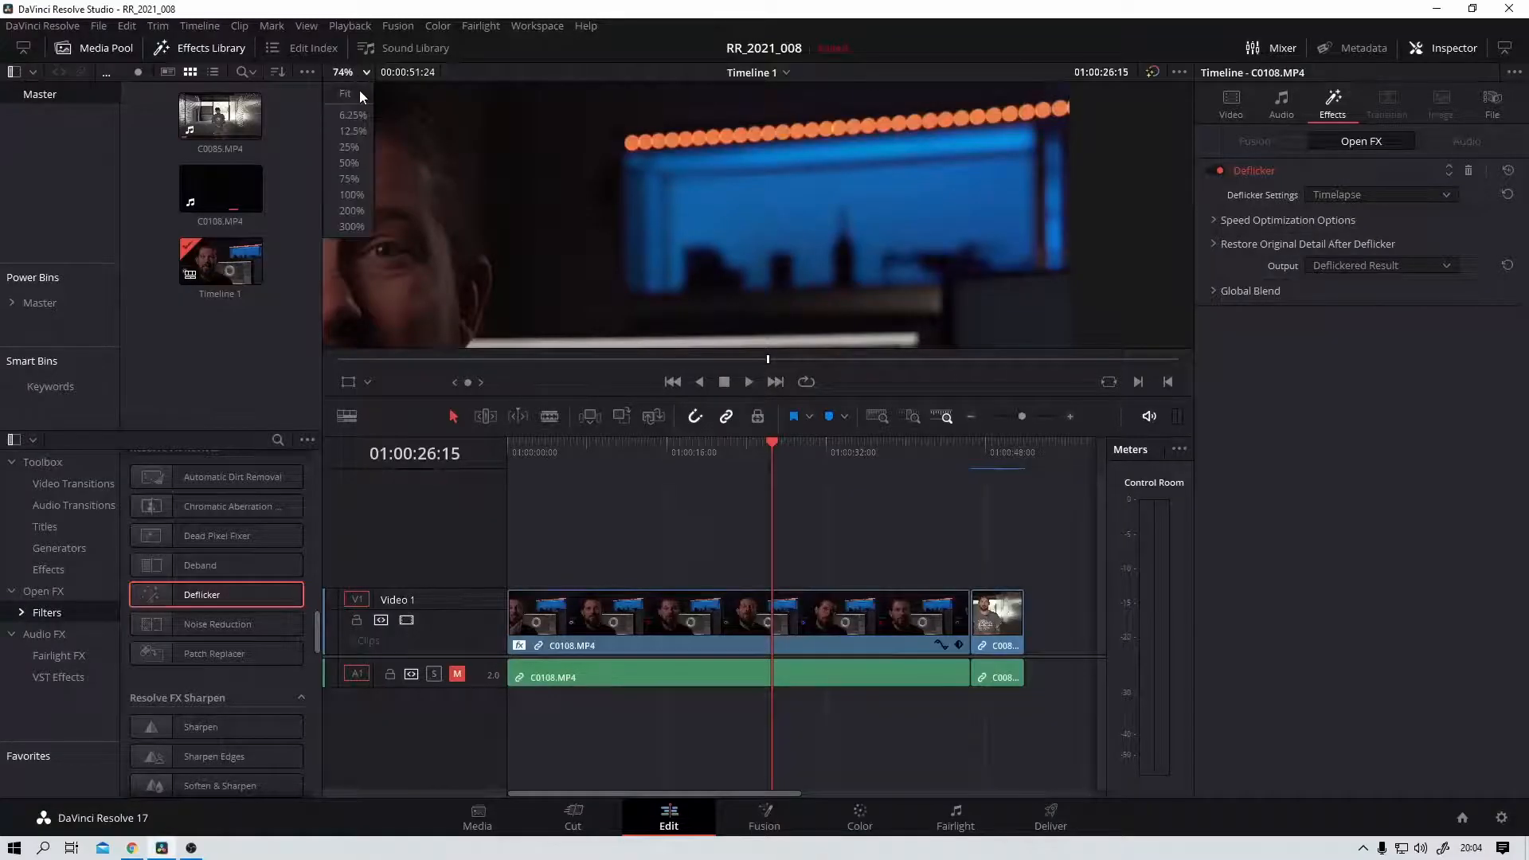
click(363, 96)
mouse_move(978, 461)
mouse_down()
mouse_move(1009, 465)
mouse_move(987, 469)
mouse_move(987, 438)
mouse_move(1000, 448)
mouse_up()
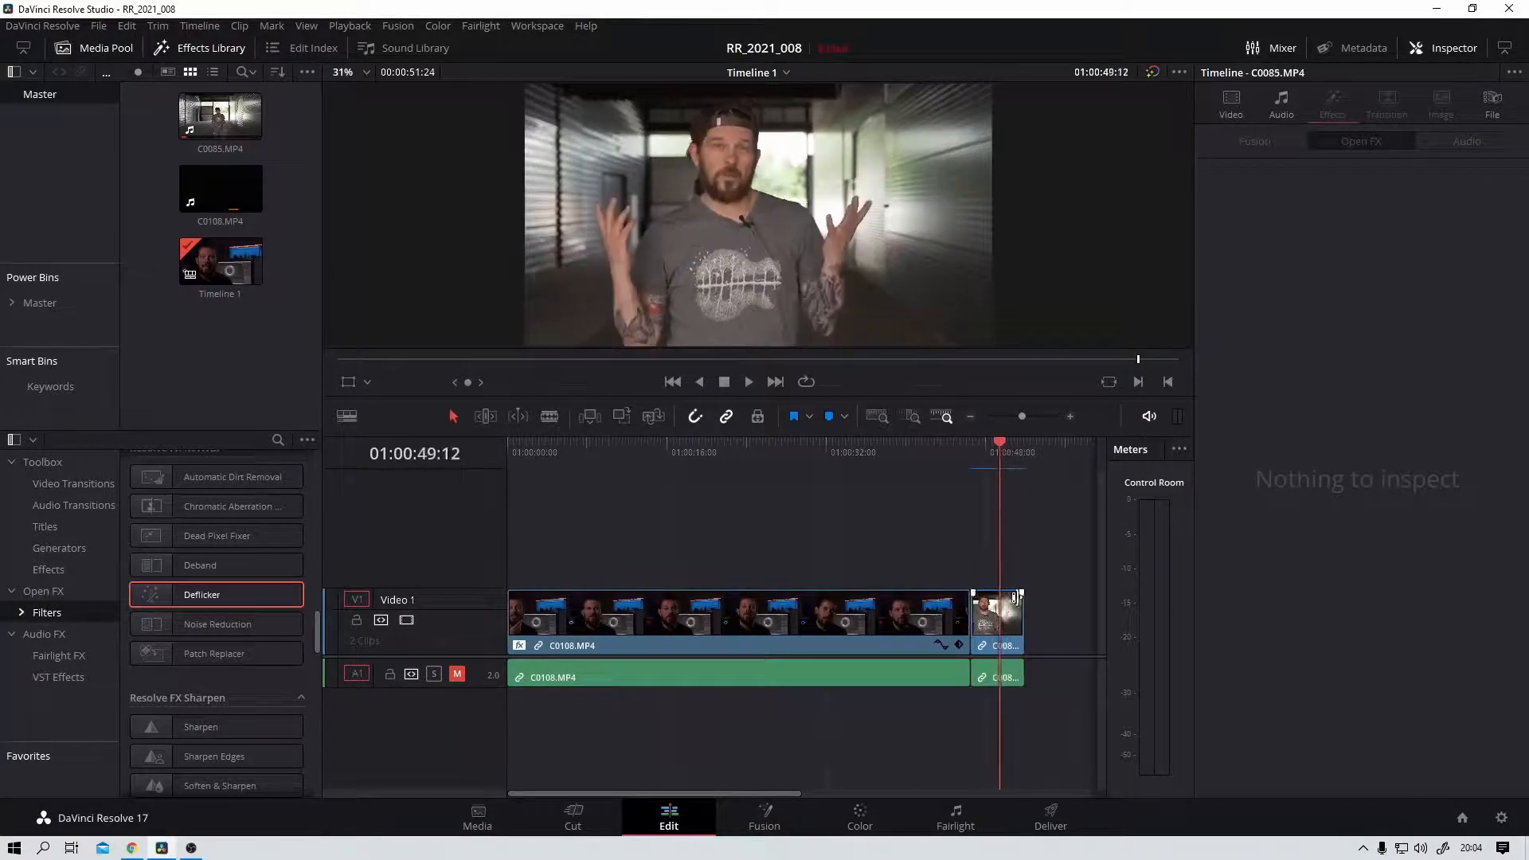
click(1007, 619)
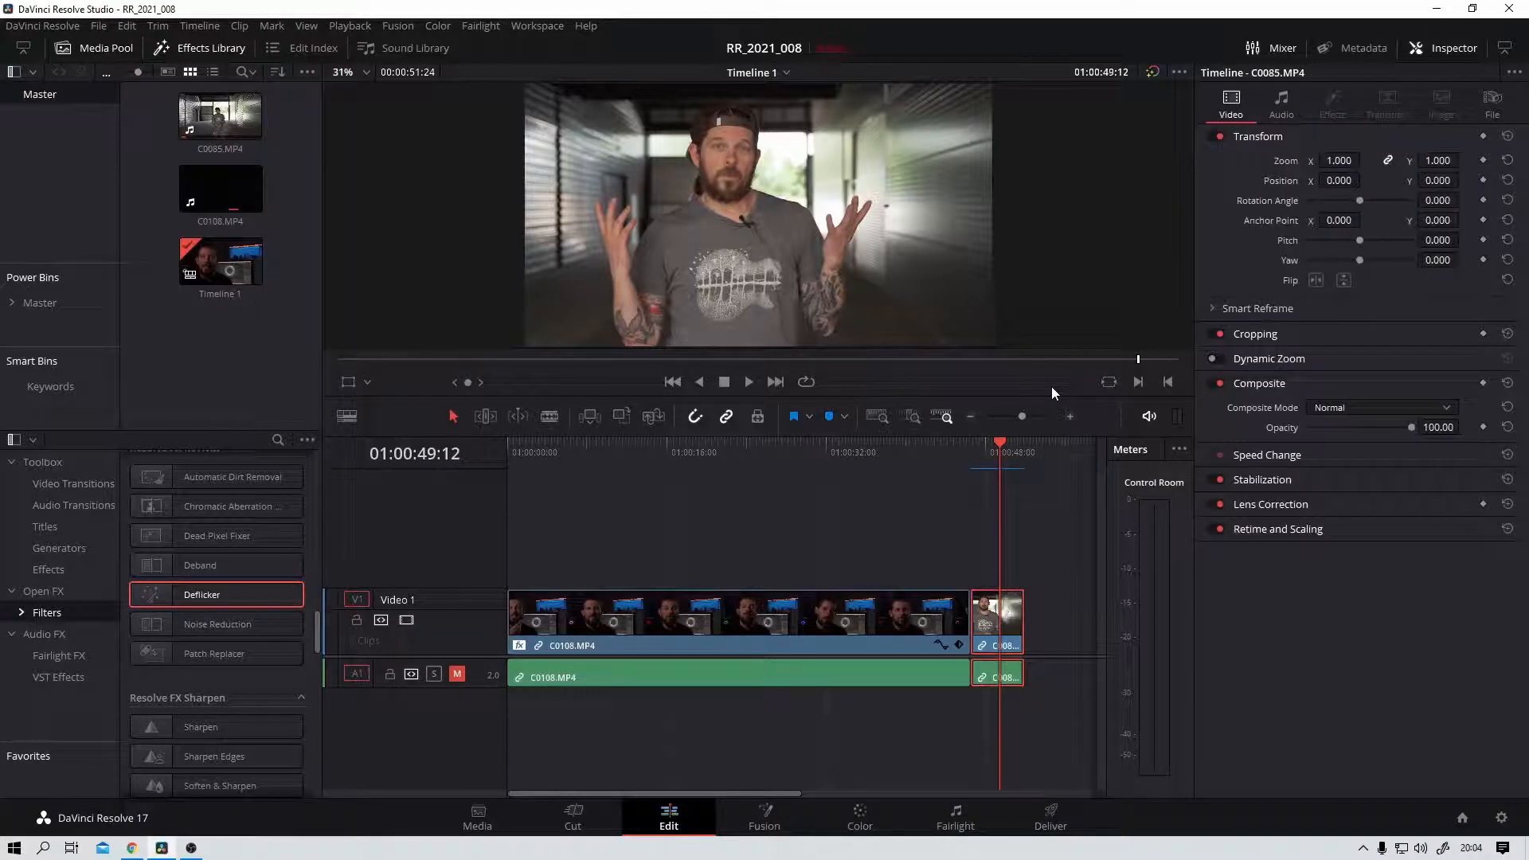
click(863, 811)
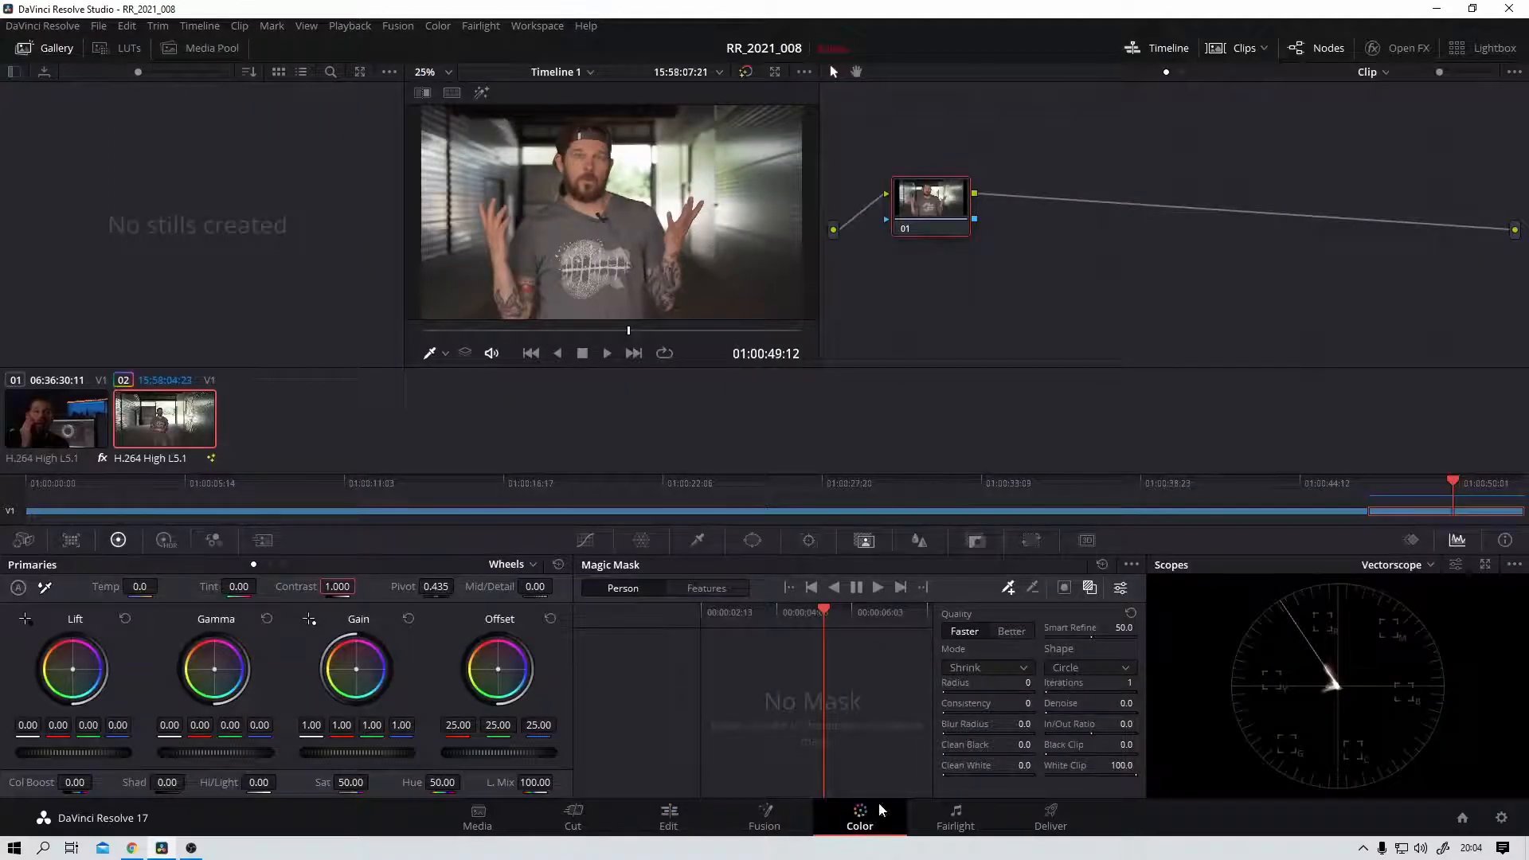
Step: Grade node 01 with a contrast of 1.120 and a saturation of 43.40
mouse_move(947, 197)
mouse_down()
mouse_move(980, 235)
mouse_move(962, 207)
mouse_up()
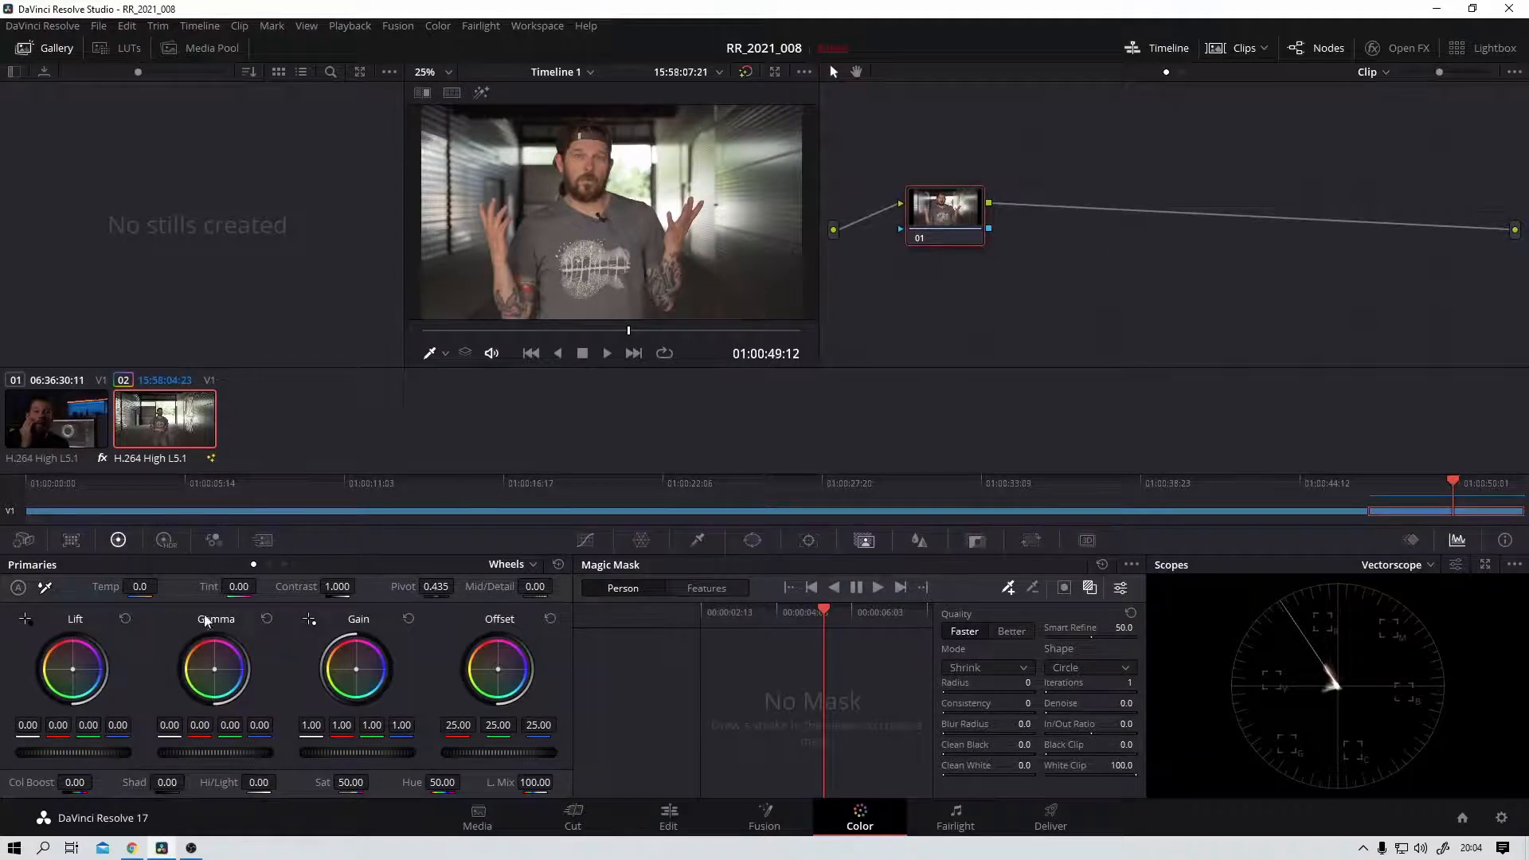
drag(336, 589, 360, 586)
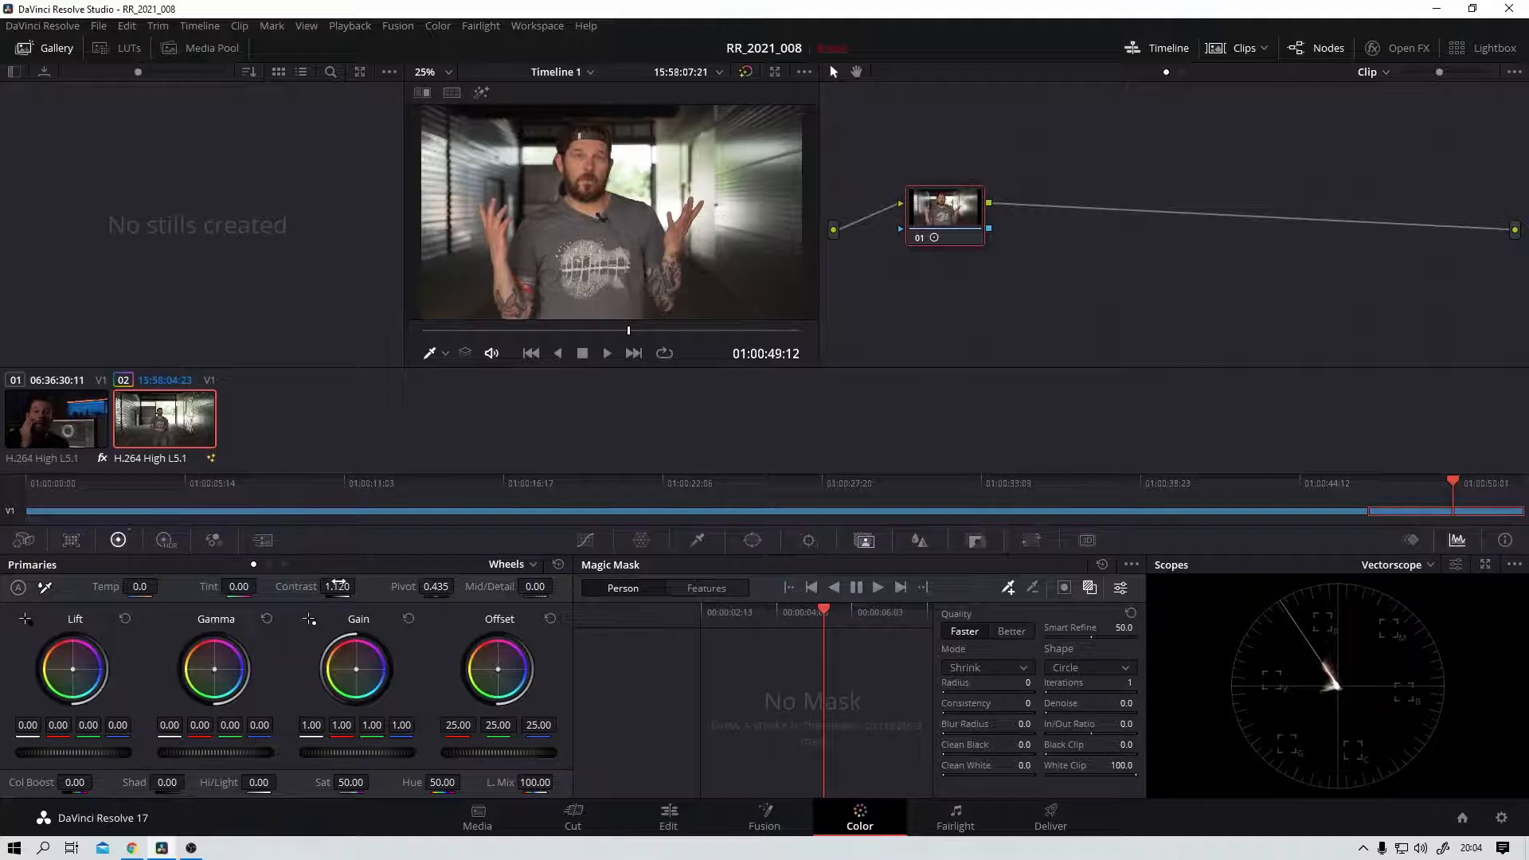
drag(355, 787, 335, 787)
Step: Add a serial node after node 01 and space the two nodes apart
drag(957, 204, 951, 215)
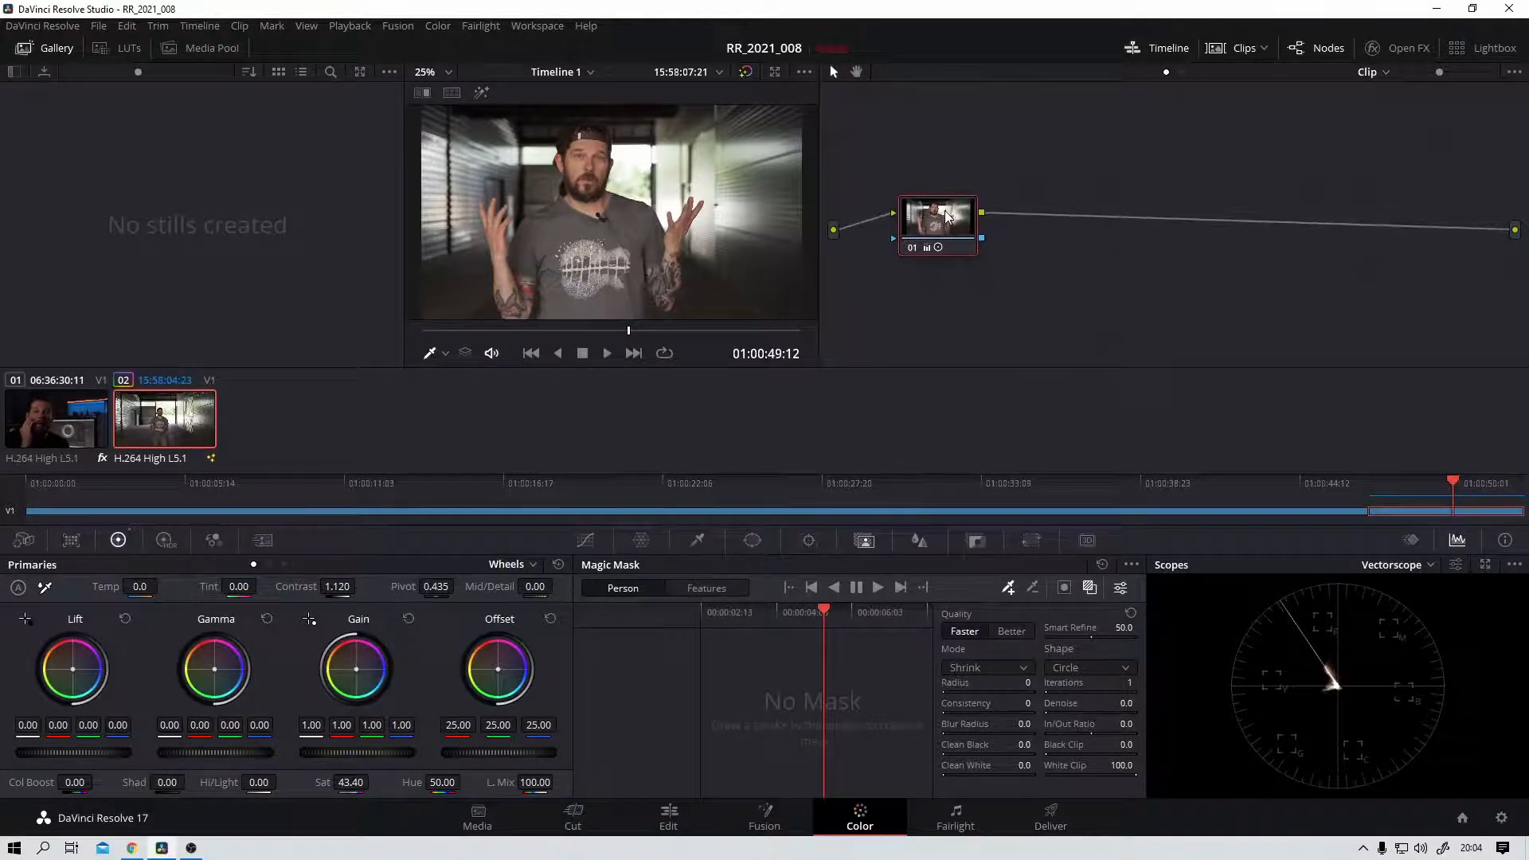
key(alt+s)
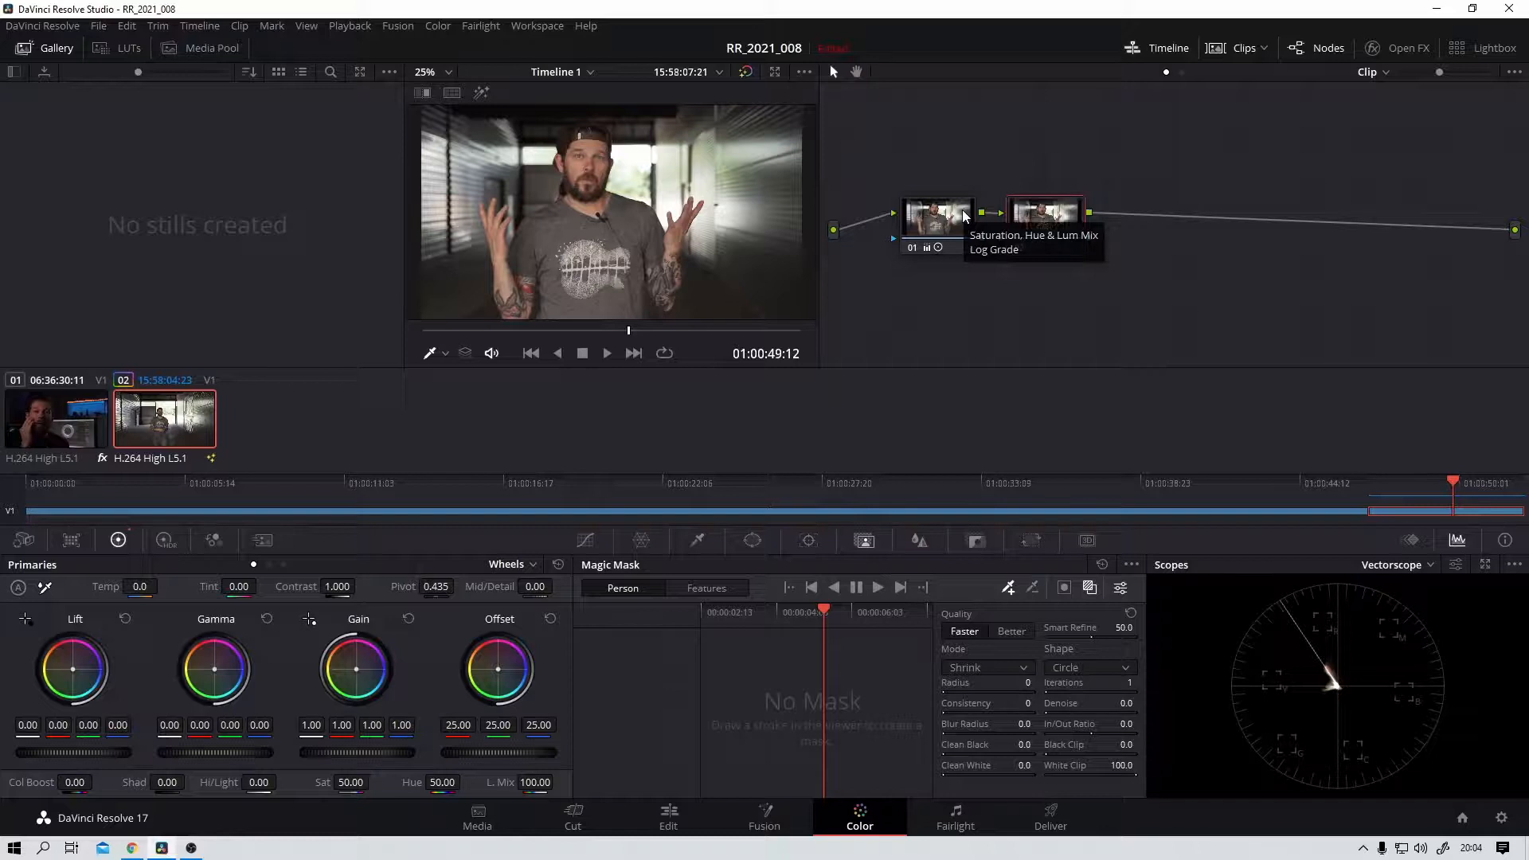
drag(1038, 223, 1068, 217)
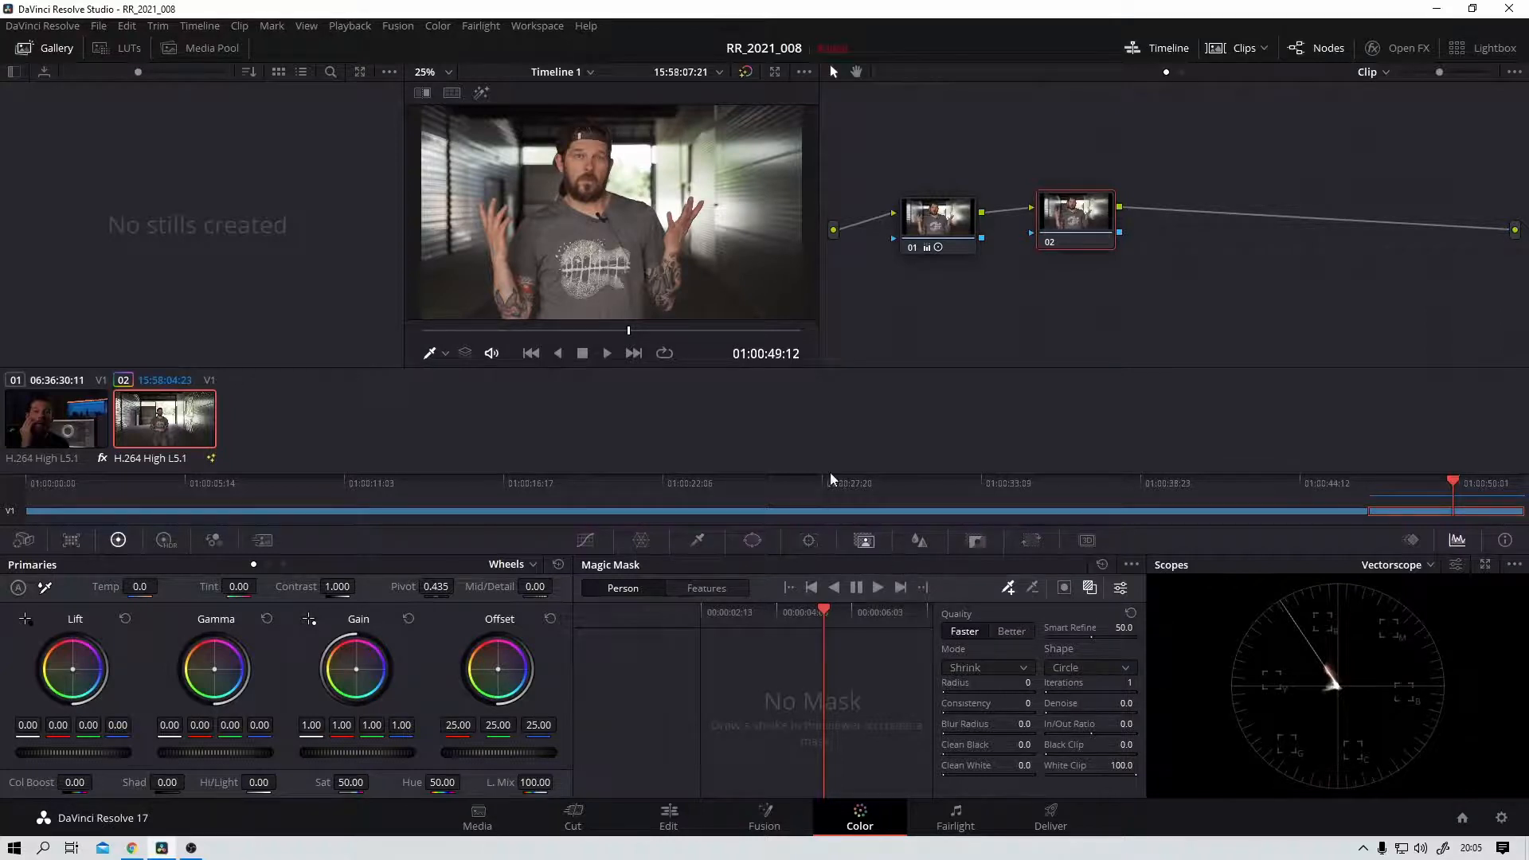
Step: Draw a Magic Mask person stroke from the man's face down to his chest and track it forward and backward
drag(589, 148, 611, 249)
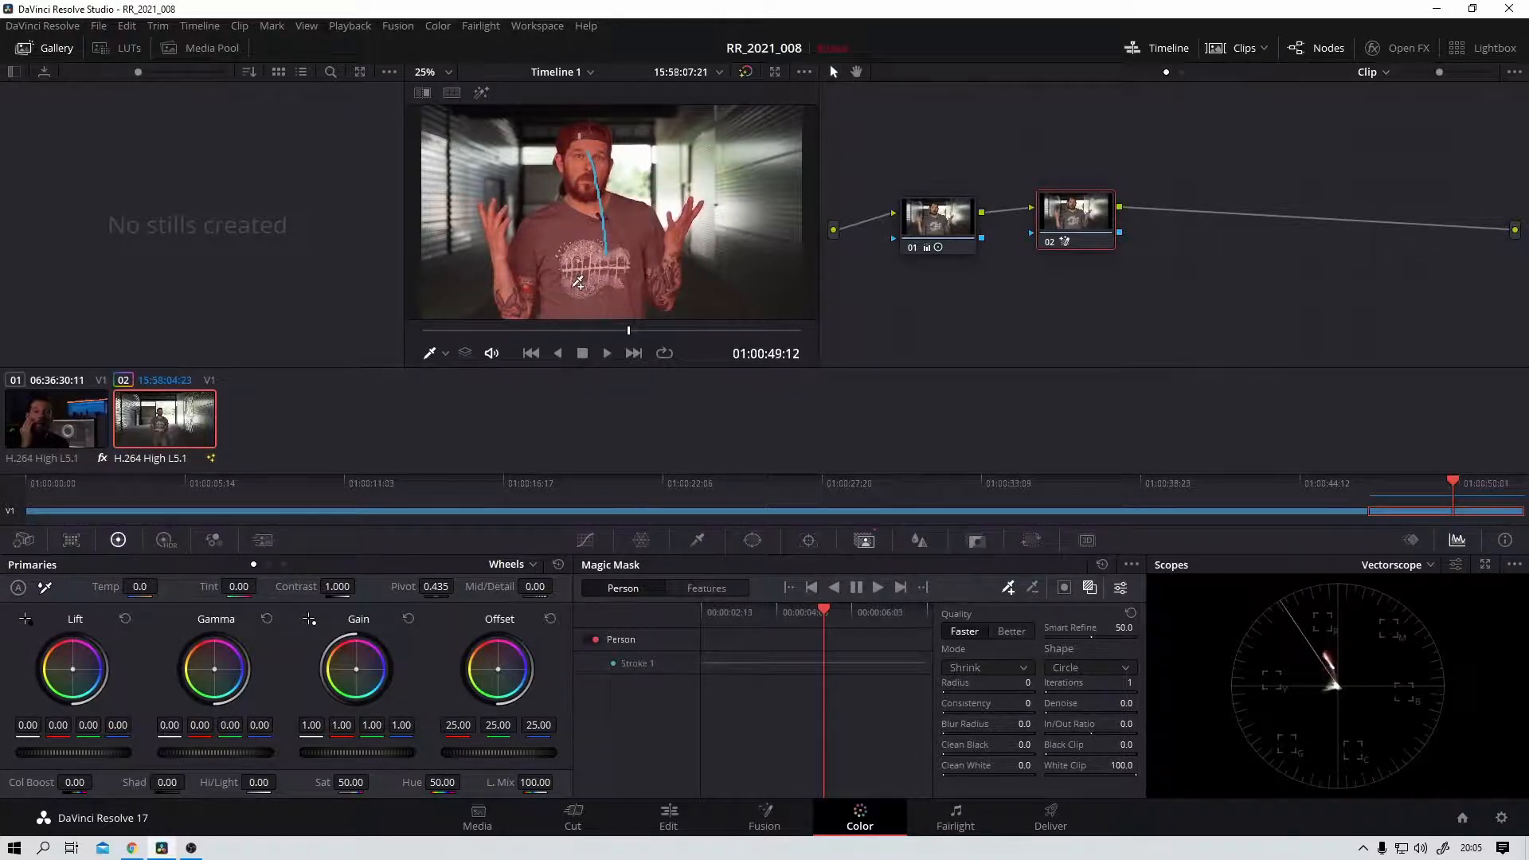
click(877, 587)
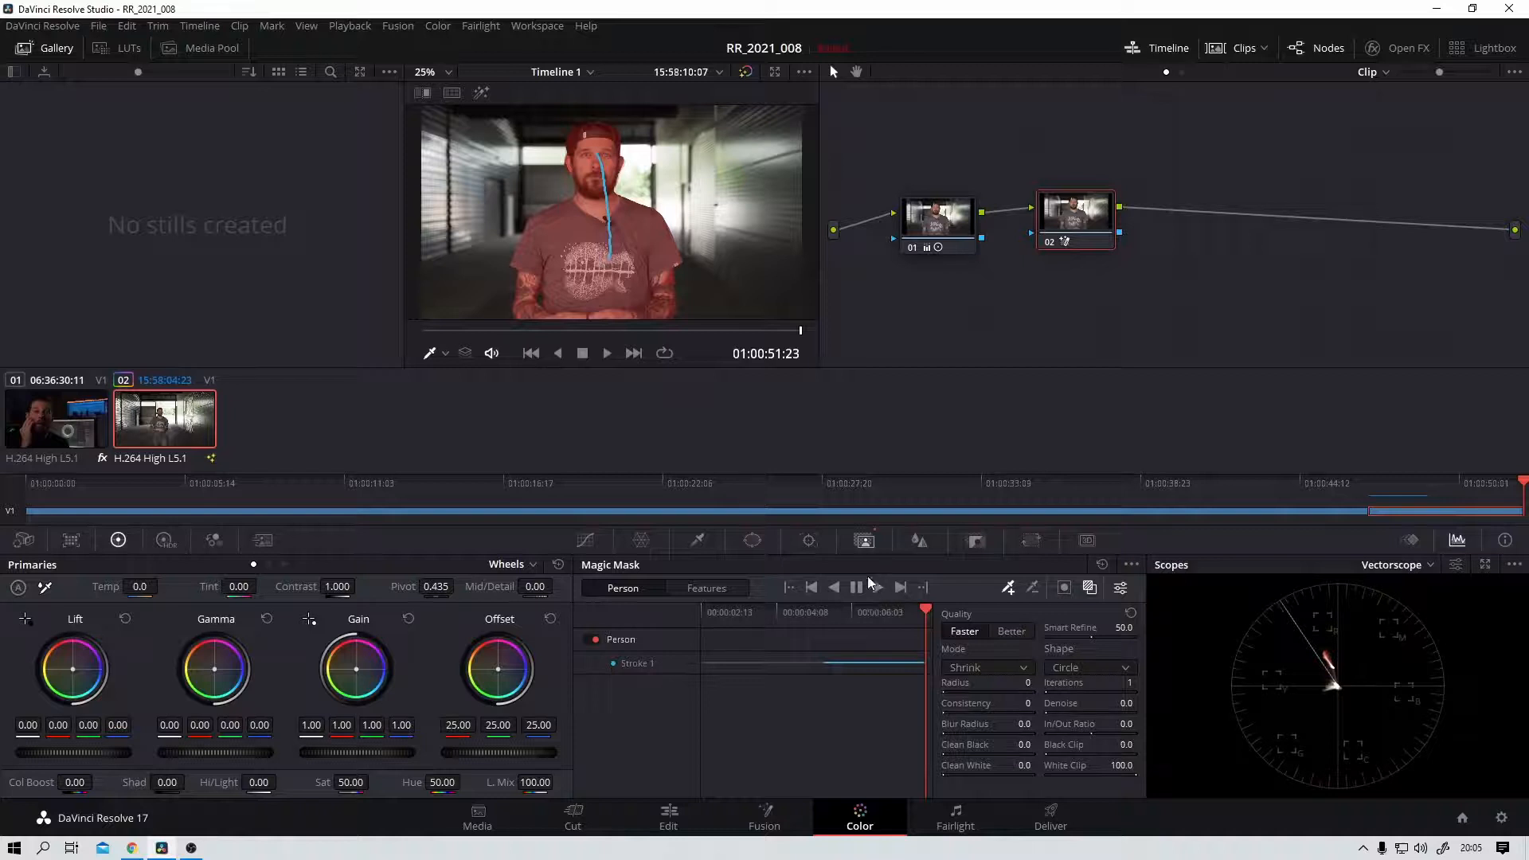
click(861, 613)
click(830, 612)
click(833, 587)
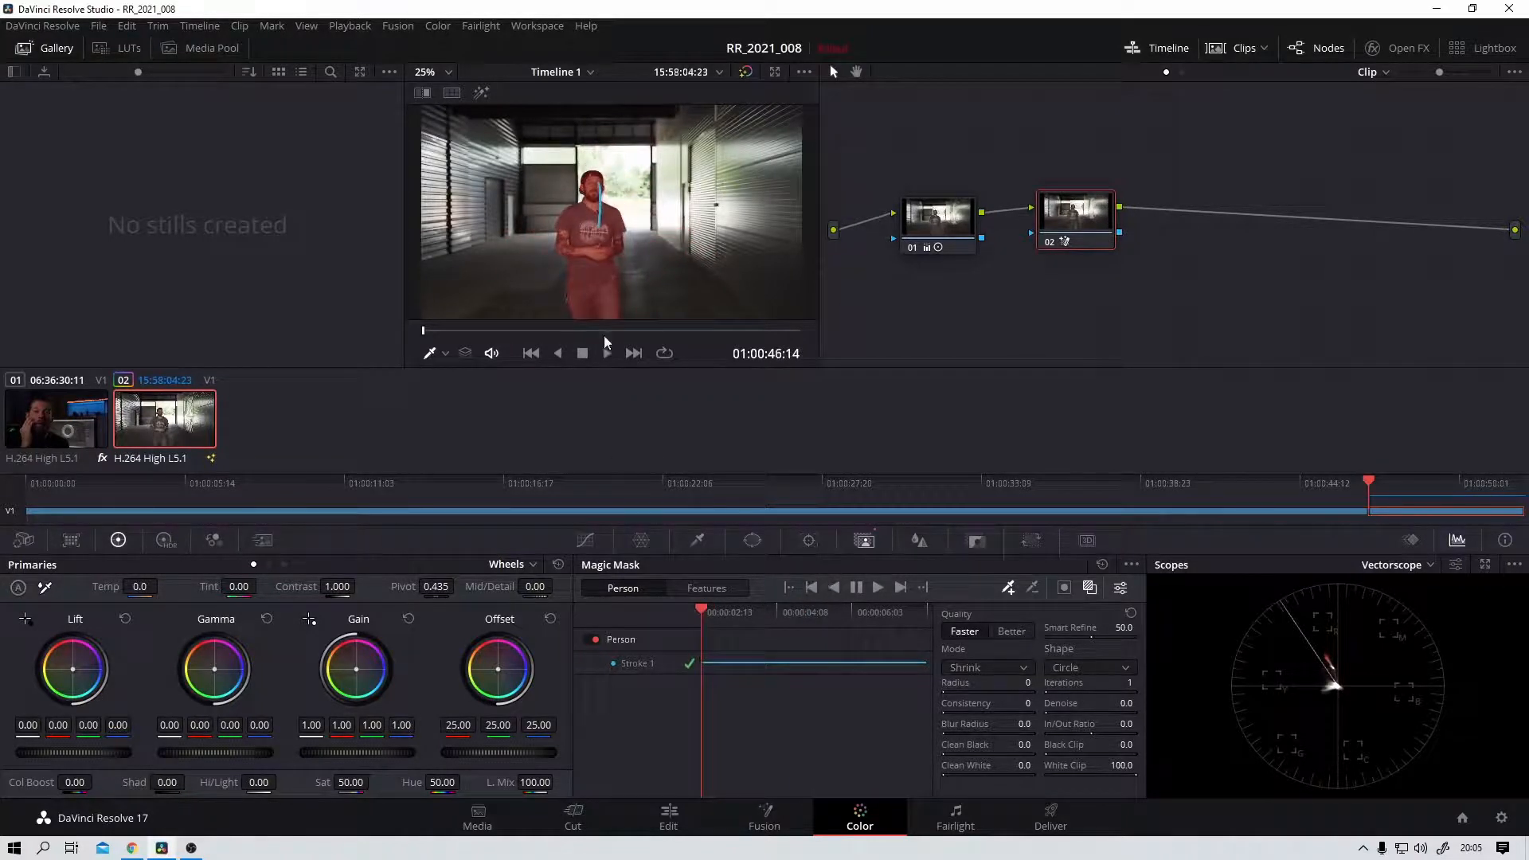
Step: Add a second Magic Mask stroke at the side of the man's torso at 01:00:47:18
drag(704, 613, 753, 627)
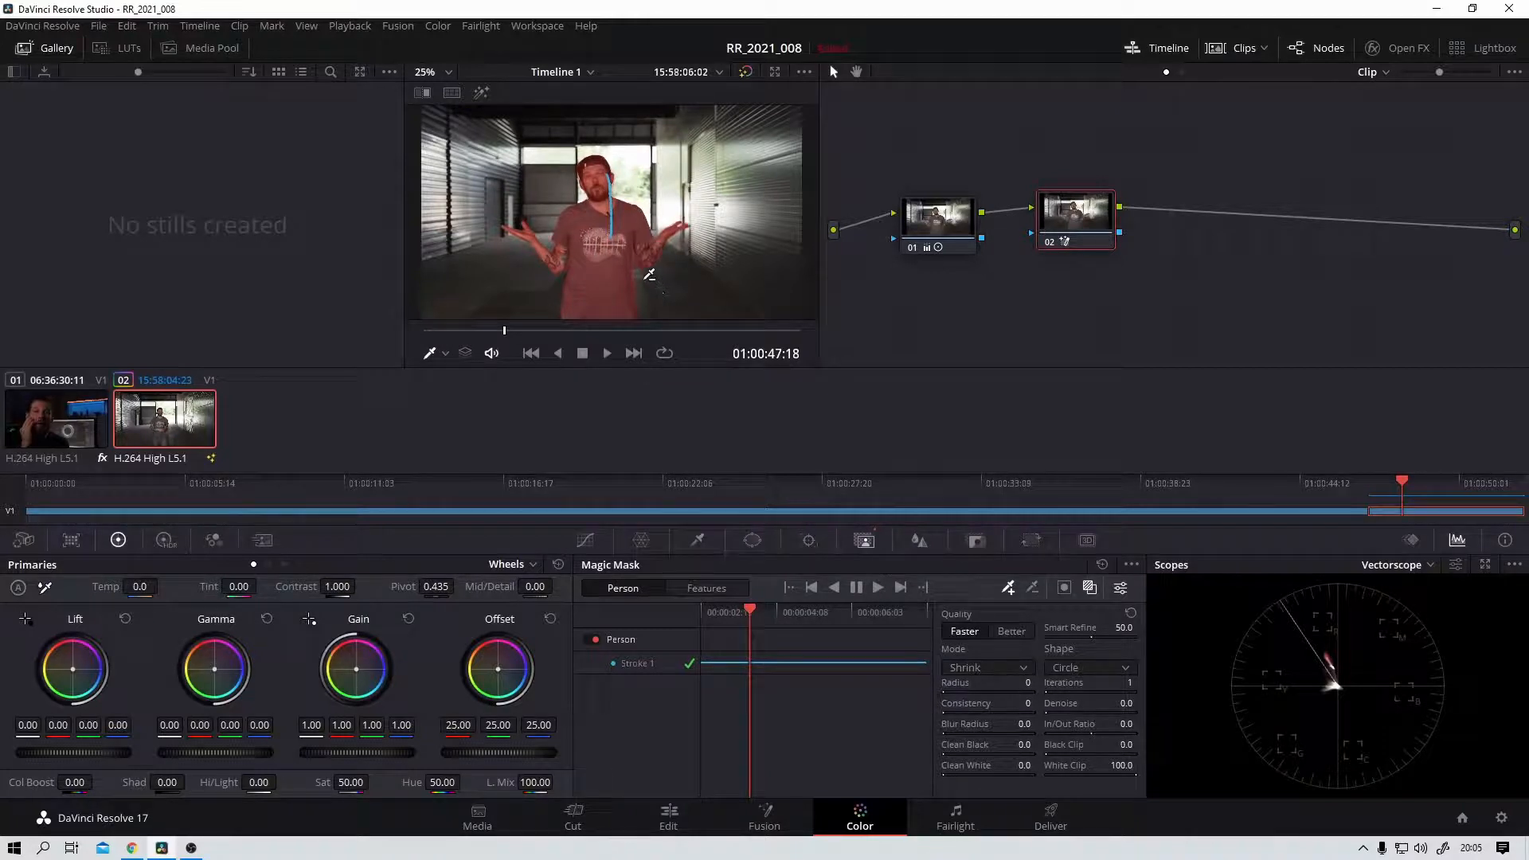
click(647, 276)
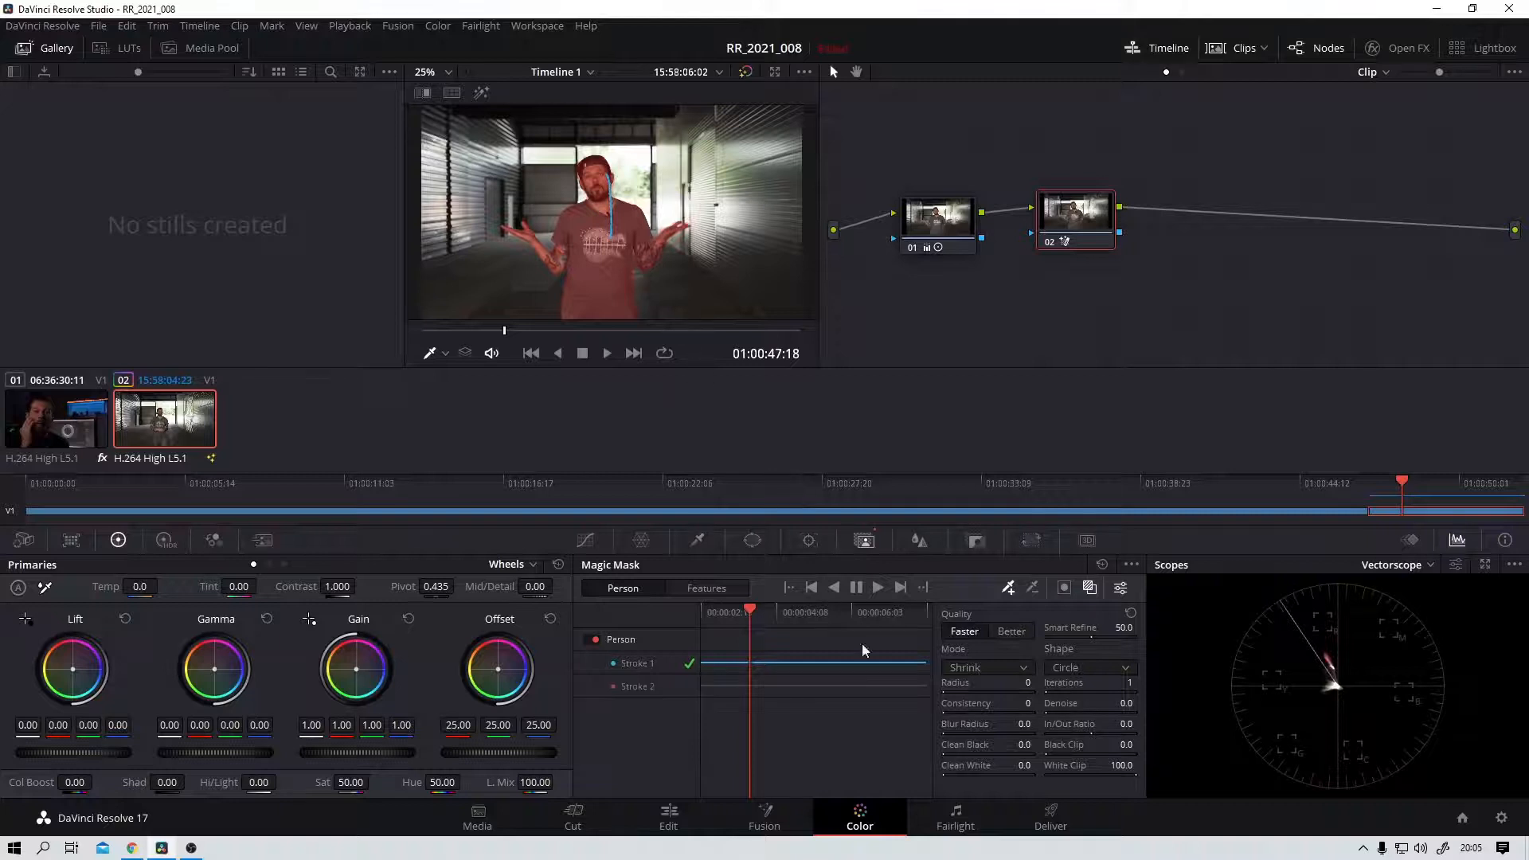
drag(755, 618, 755, 621)
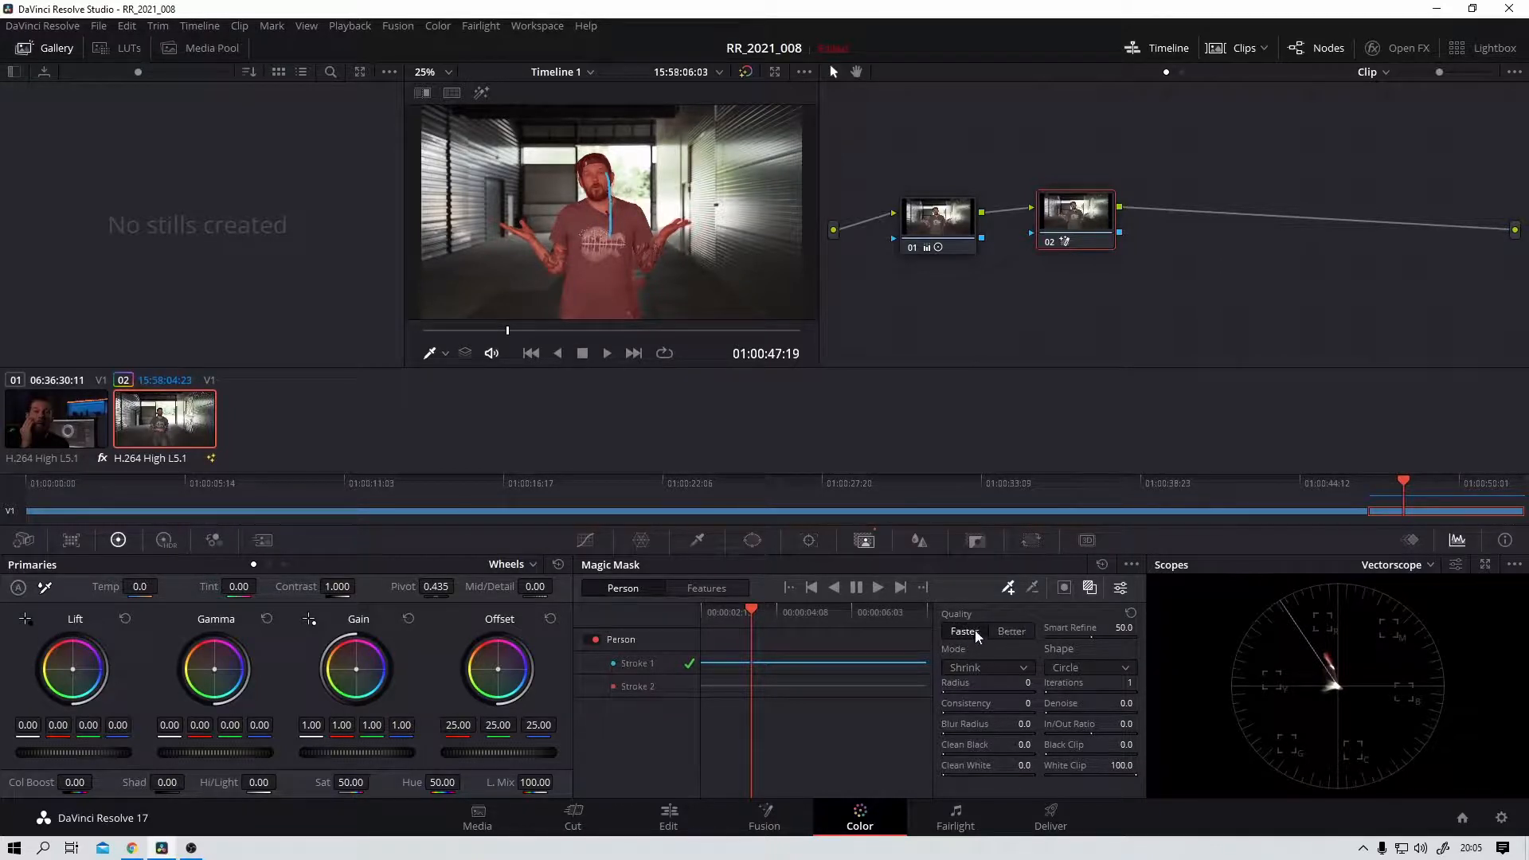
Step: Set the Magic Mask quality to Better and add a third stroke along the man's raised hand at 01:00:49:24
click(1011, 632)
drag(748, 613, 843, 660)
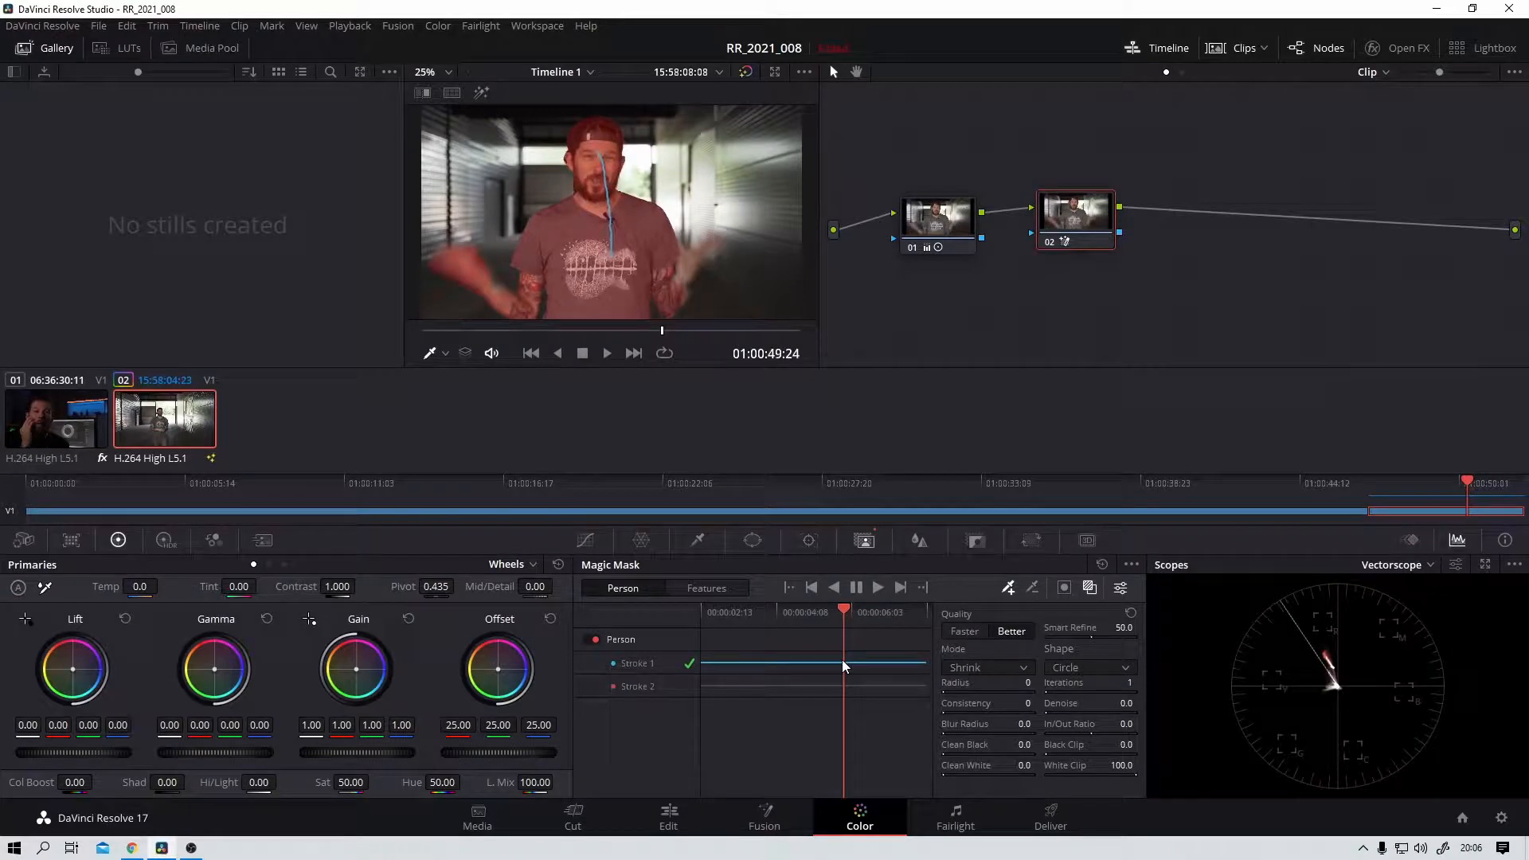
drag(680, 289, 686, 261)
Step: Go to 01:00:49:02 and turn off the red mask overlay and the stroke display in the viewer
drag(840, 610, 805, 649)
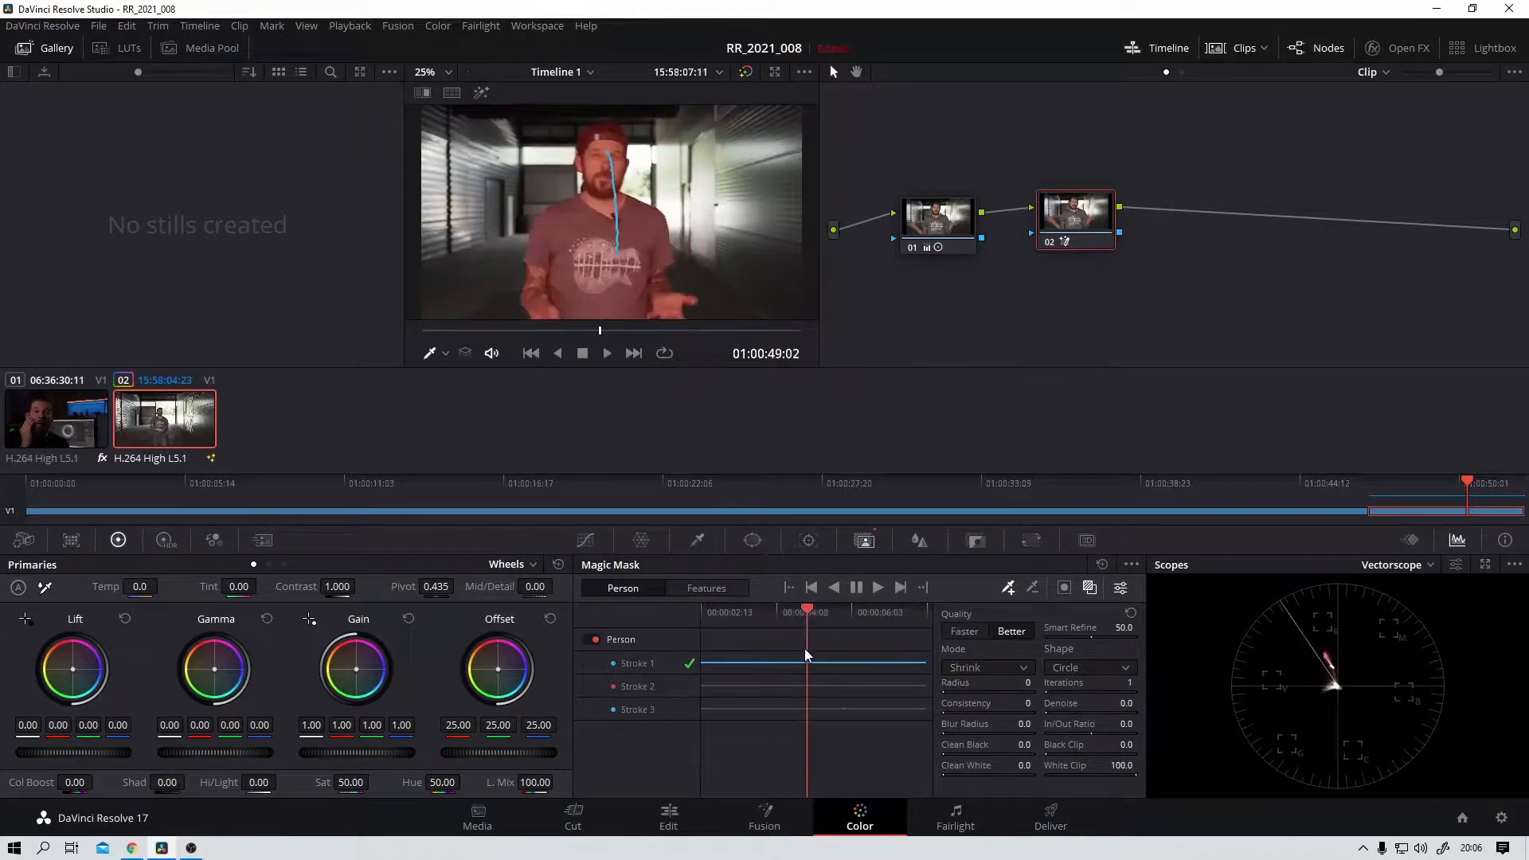
click(1090, 587)
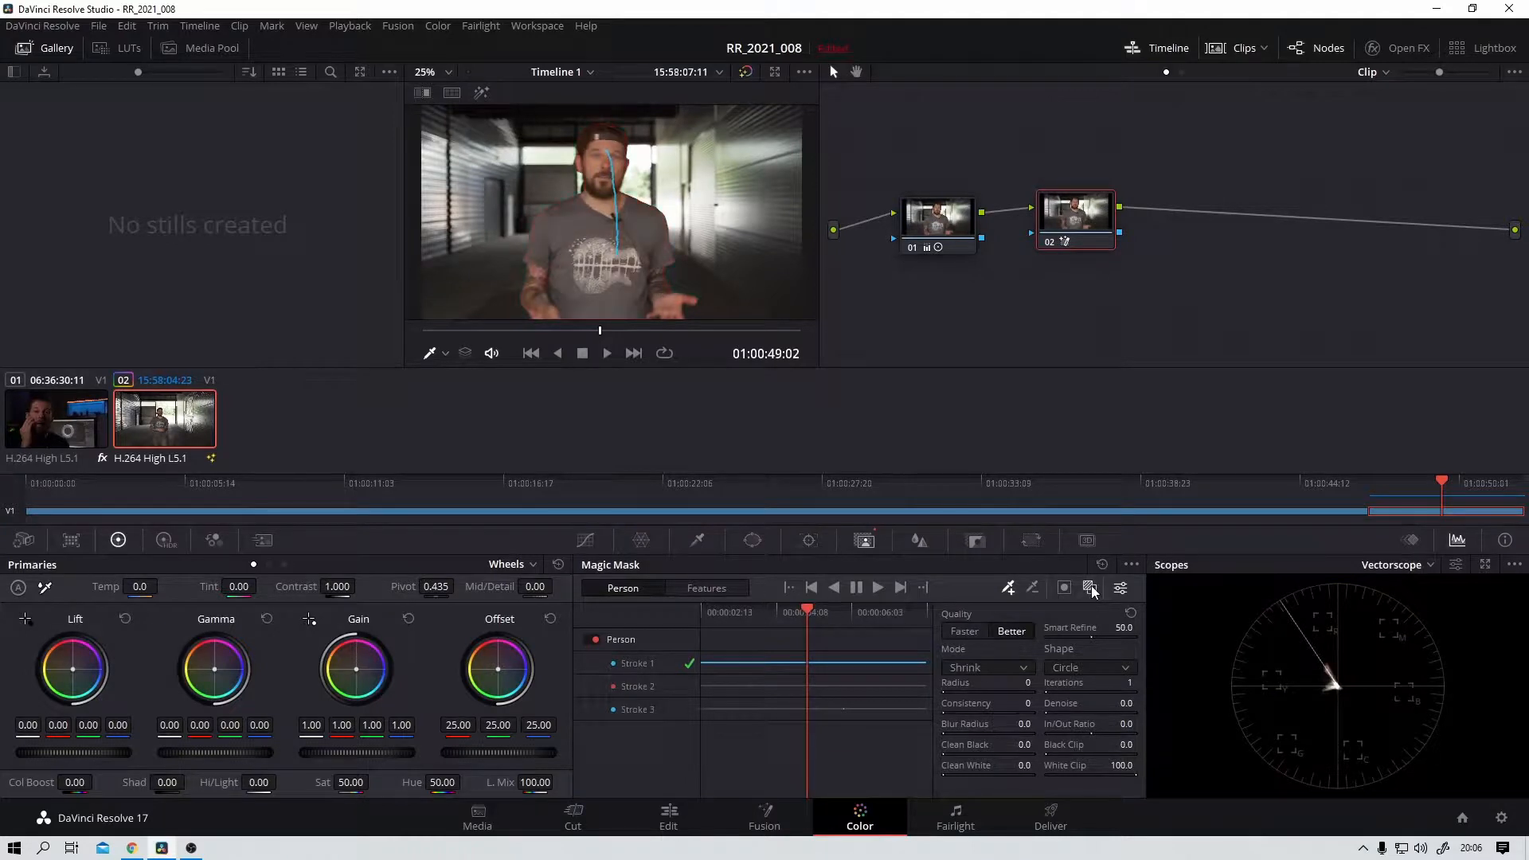
click(444, 353)
click(455, 382)
Step: Push the masked man's gain on node 02 towards red, to about 2.28 red, 0.61 green and 1.06 blue
drag(1078, 211, 1105, 209)
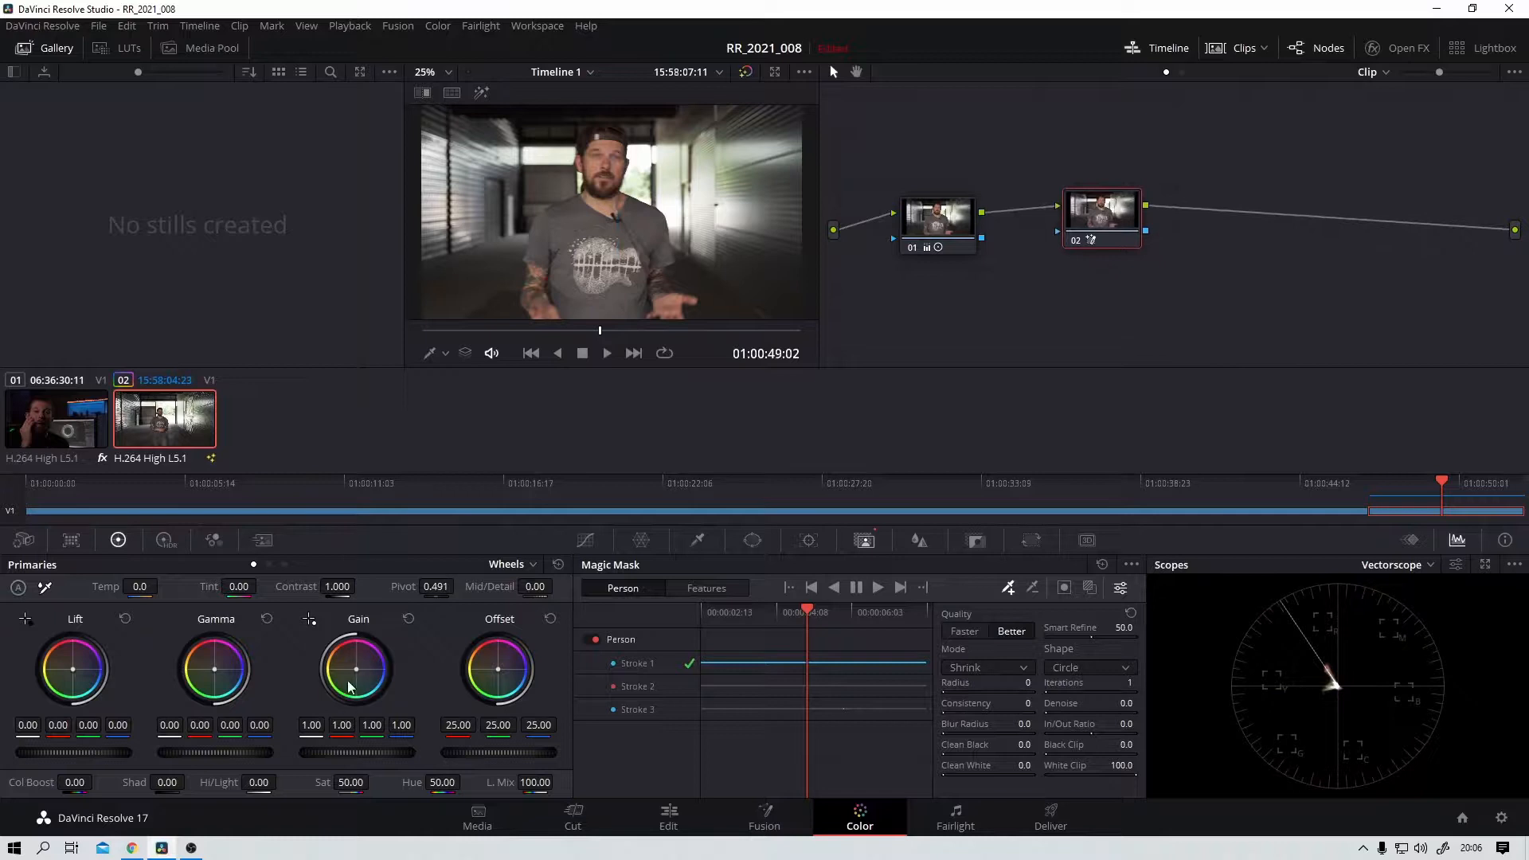
drag(355, 672, 359, 655)
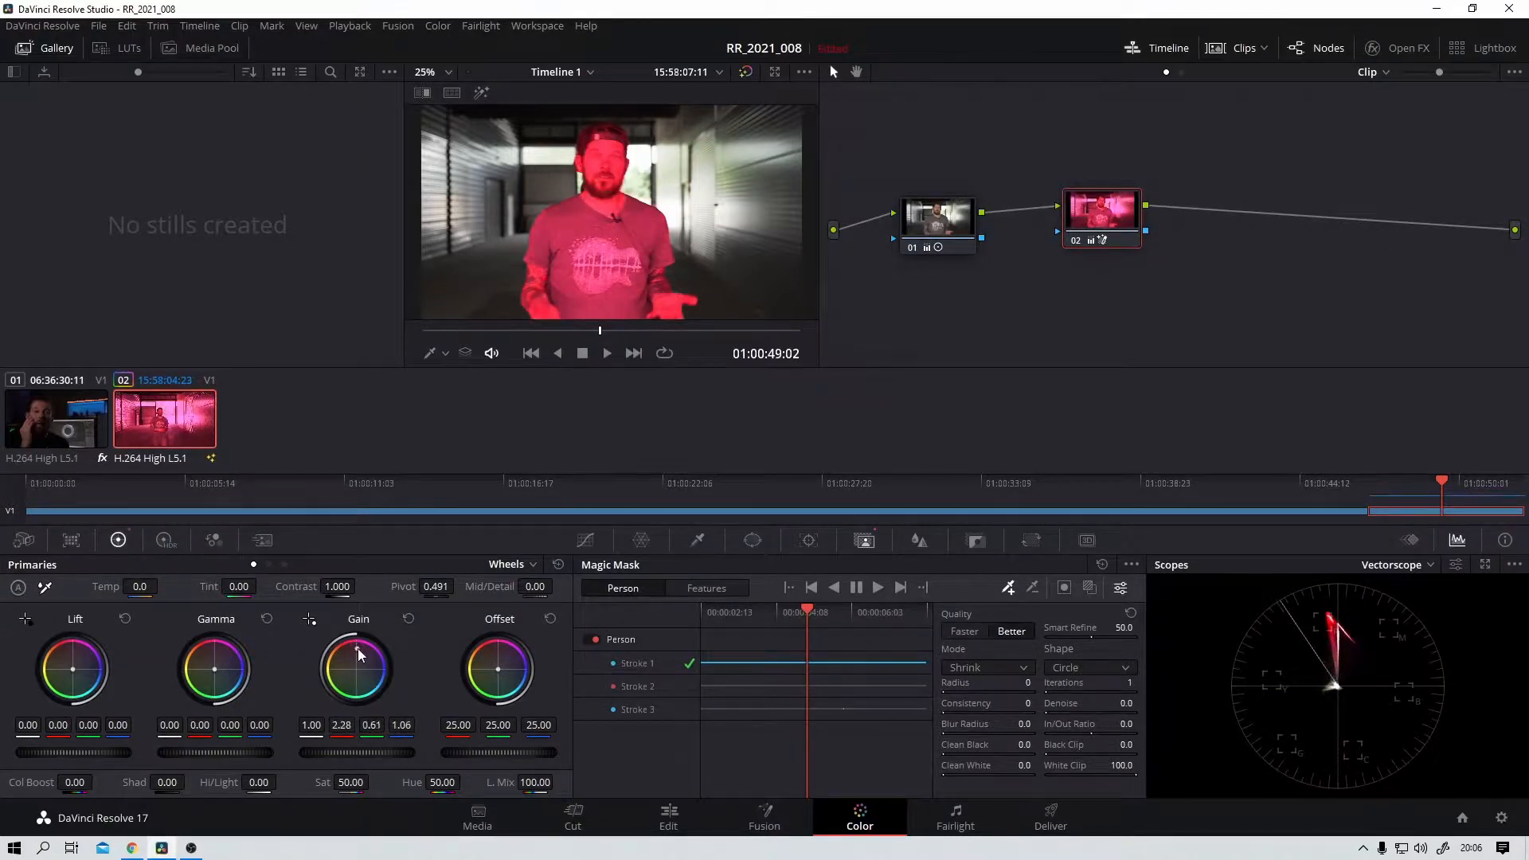